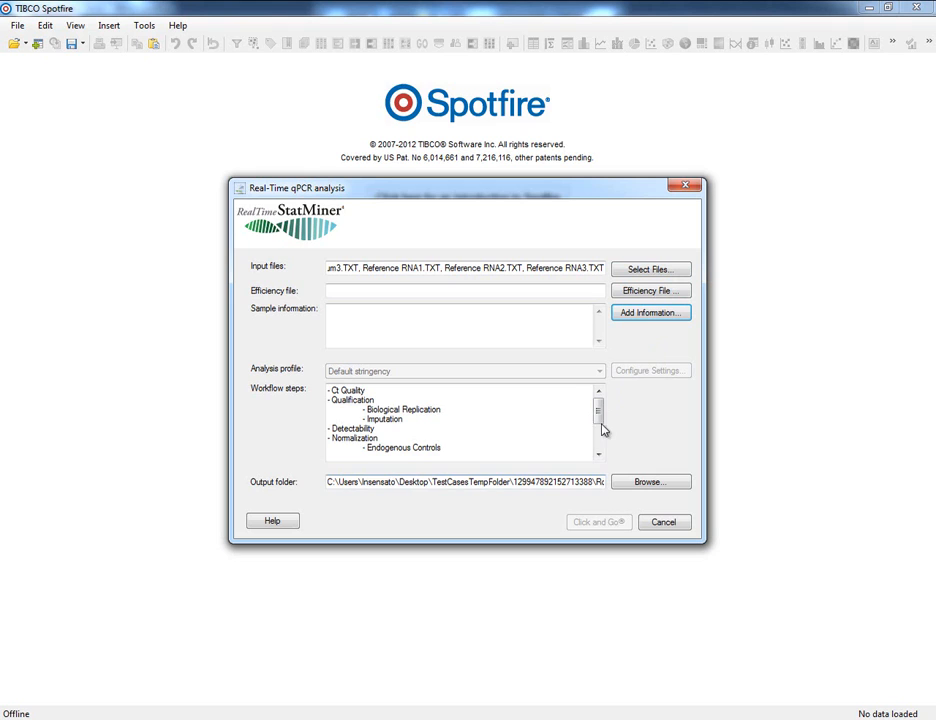
Step: Open the sample information and assign a new experimental factor condition A to PlateA, PlateB and PlateC
left_click(647, 316)
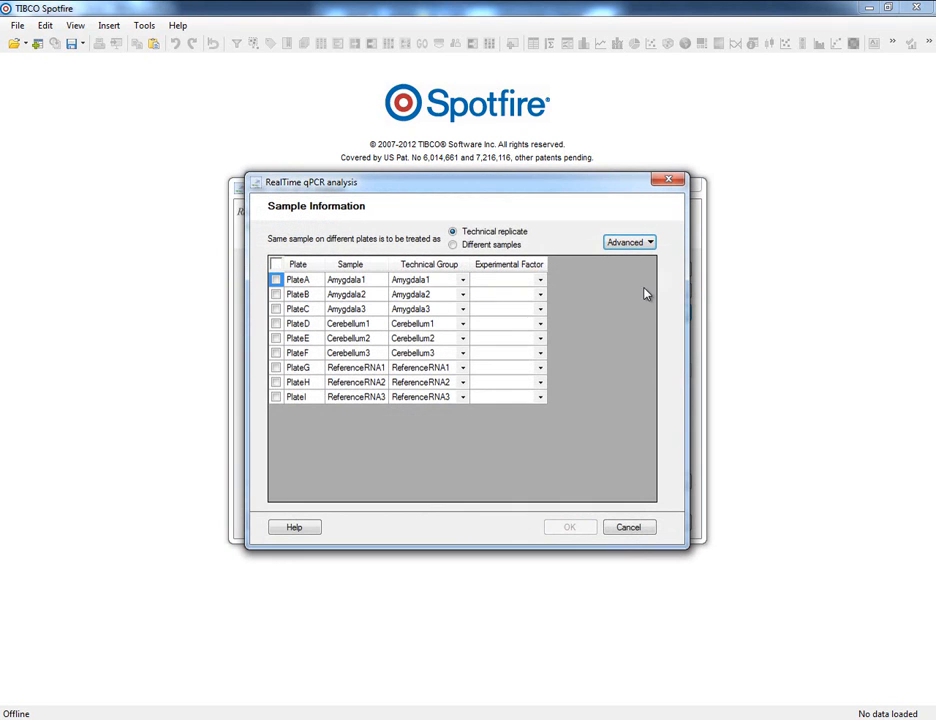
left_click(629, 243)
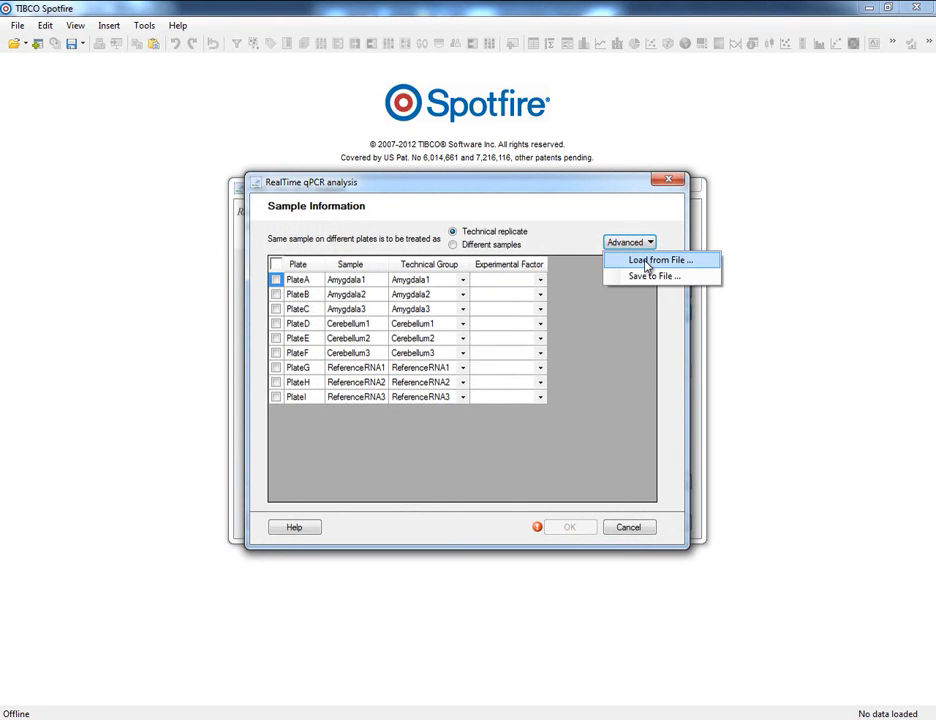
left_click(547, 265)
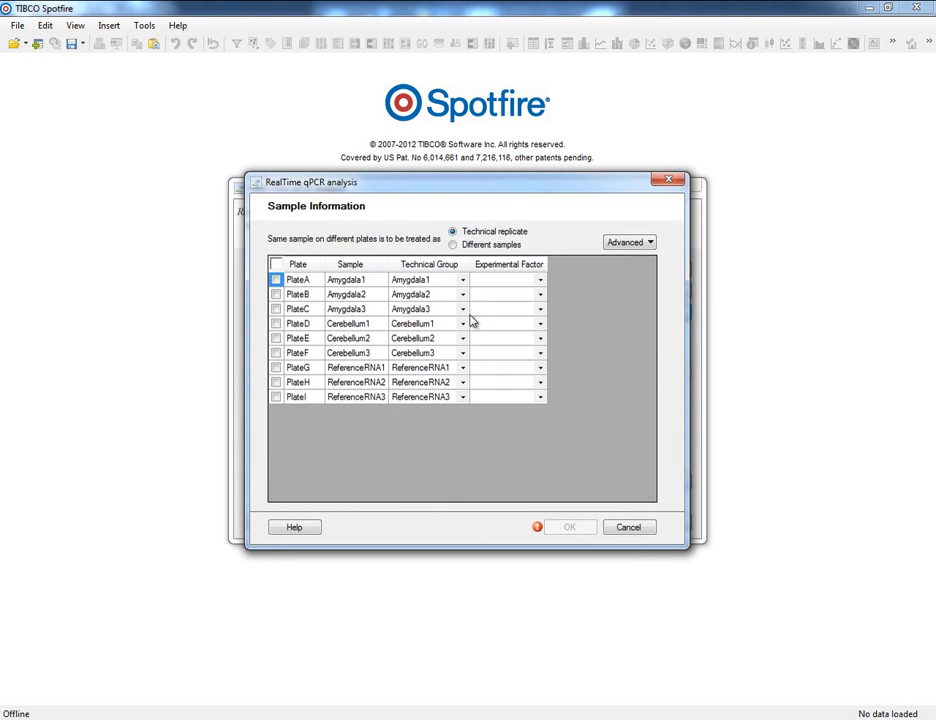
left_click(541, 281)
left_click(541, 281)
left_click(527, 296)
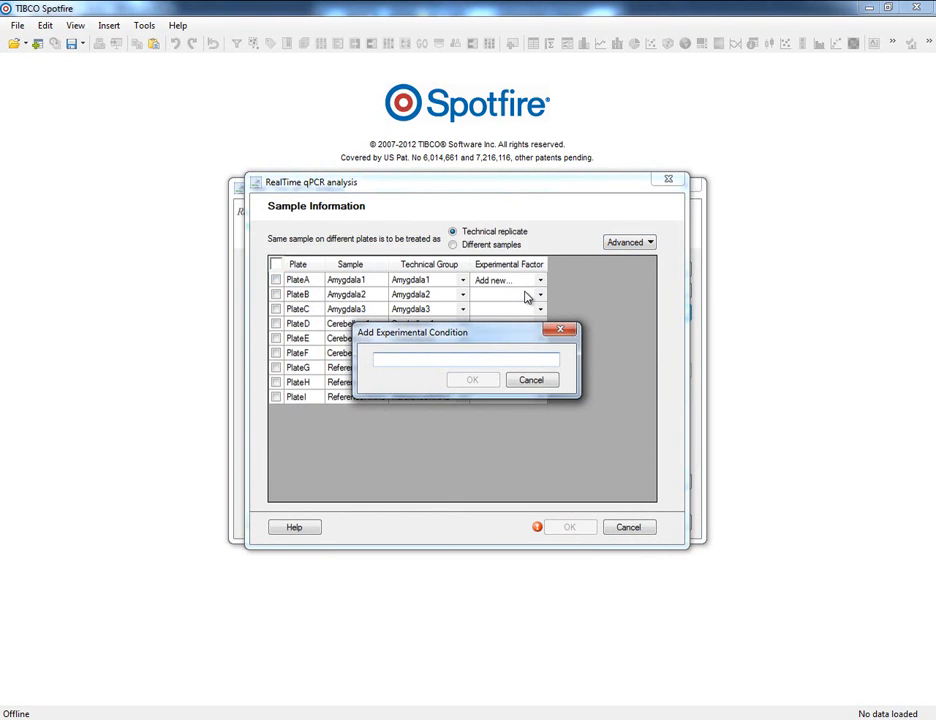
type("A")
left_click(470, 381)
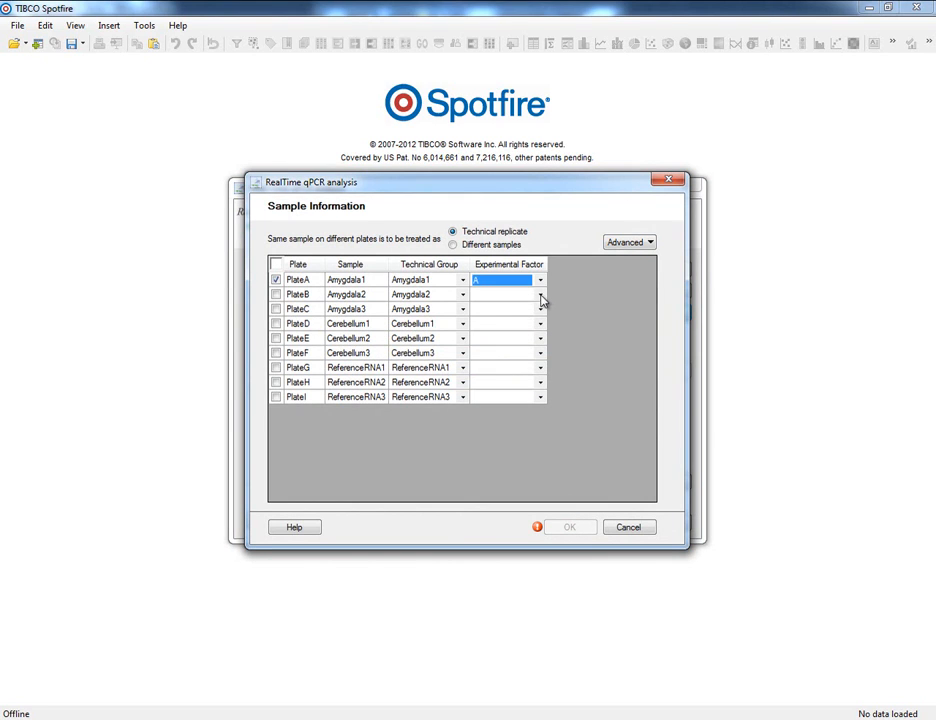
left_click(540, 295)
left_click(510, 319)
left_click(541, 309)
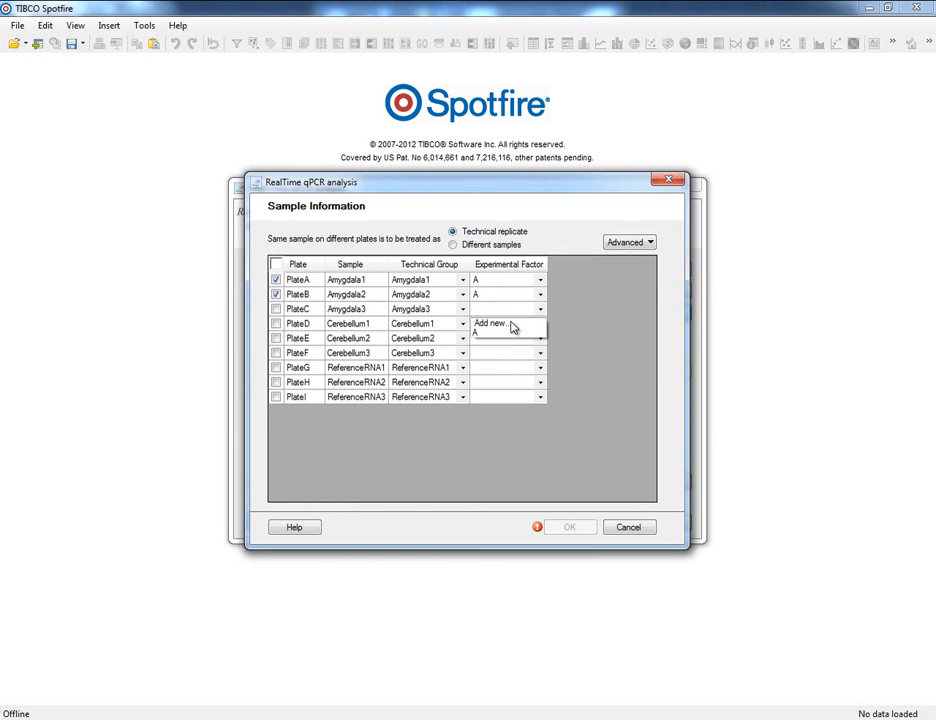
left_click(510, 336)
Step: Add a new experimental condition C and assign it to PlateD, PlateE and PlateF
left_click(541, 324)
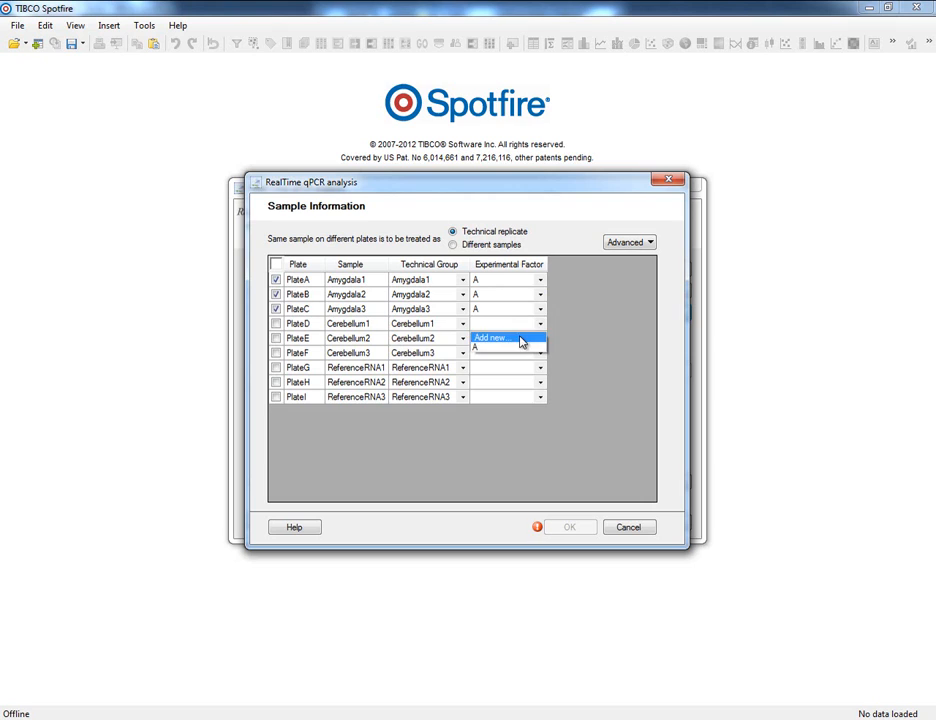
left_click(521, 339)
type("C")
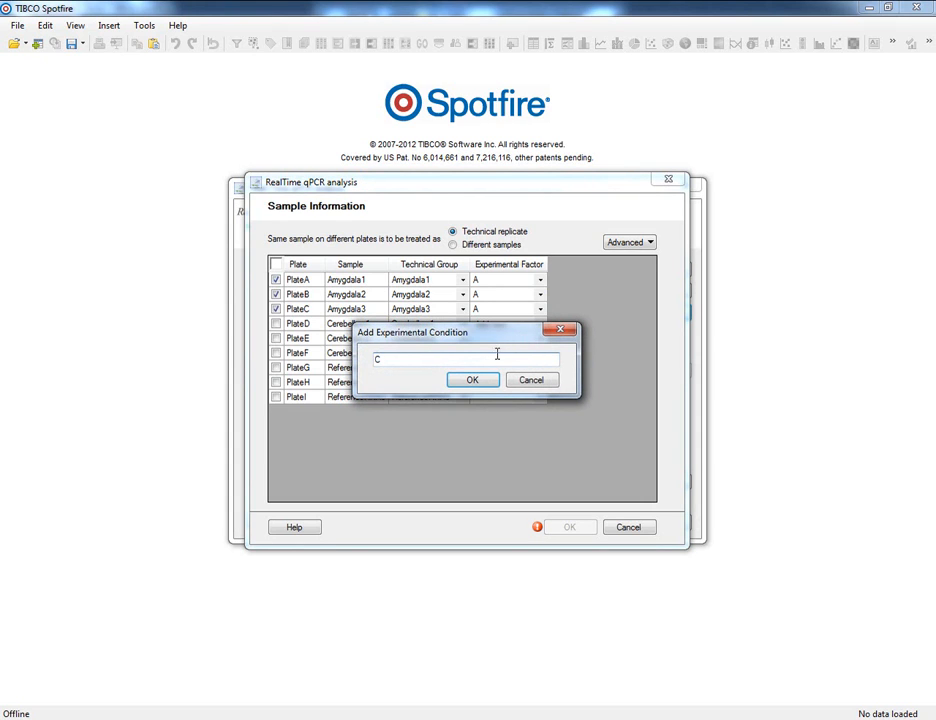
left_click(487, 382)
left_click(541, 338)
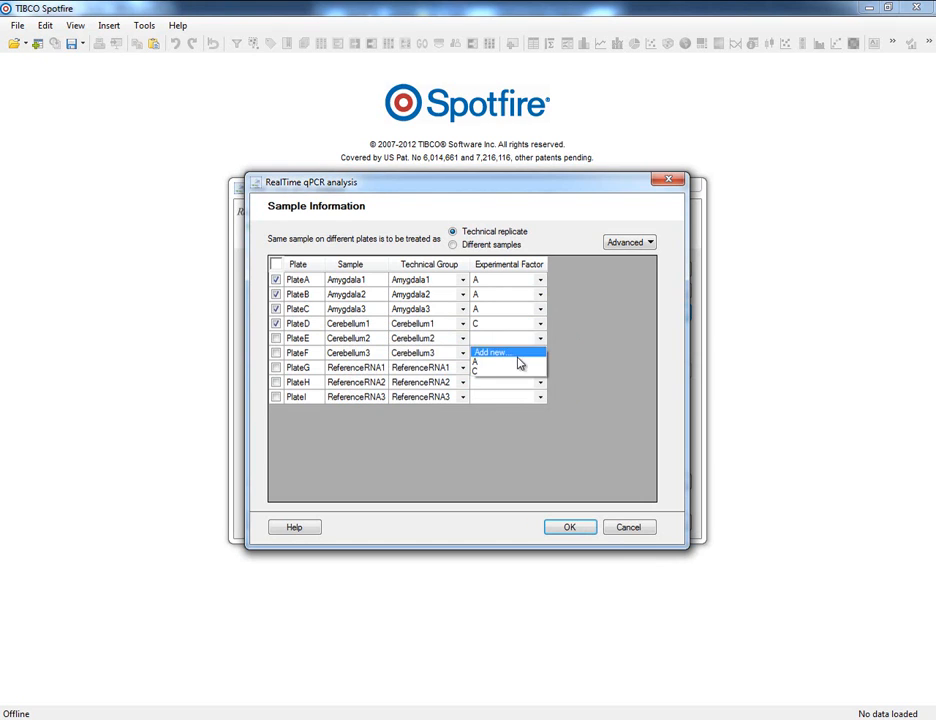
left_click(510, 370)
left_click(541, 353)
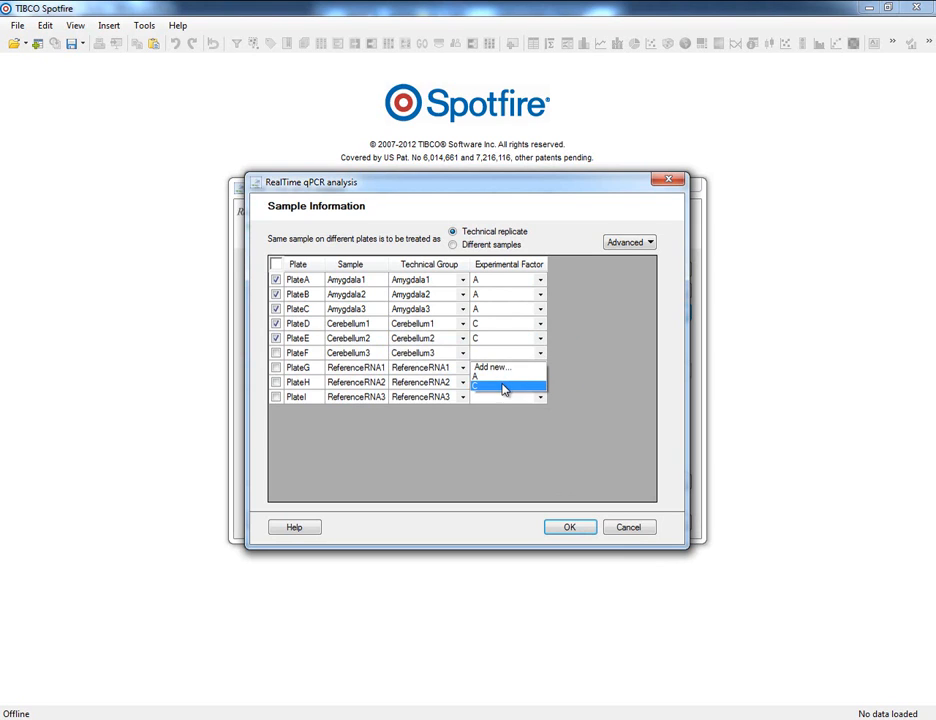
left_click(503, 386)
Step: Add a new experimental condition Ref and assign it to PlateG, PlateH and PlateI
left_click(540, 368)
left_click(515, 385)
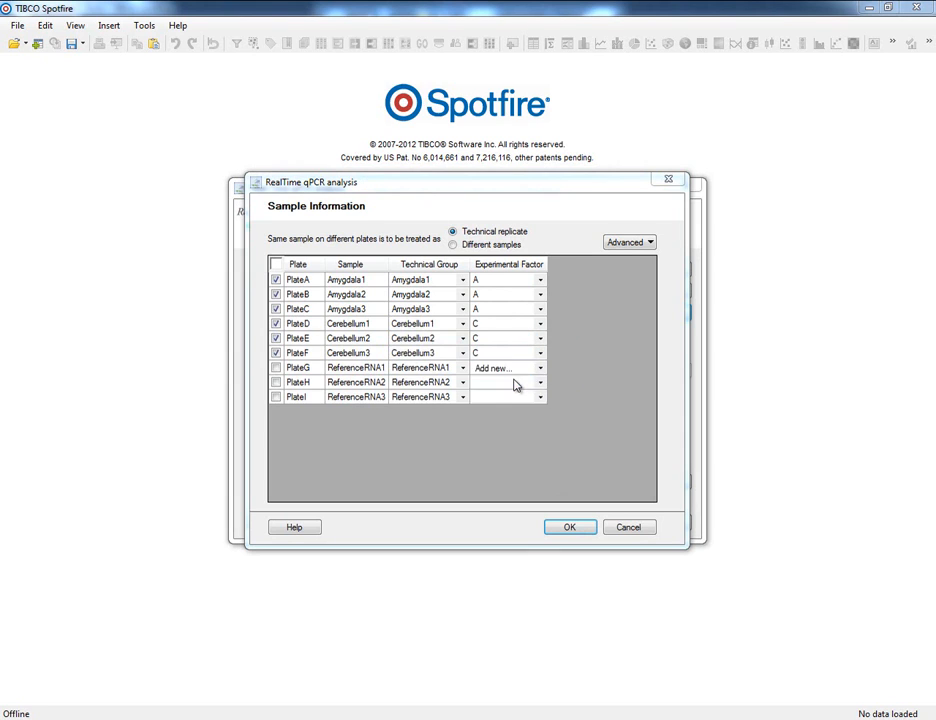
type("Ref")
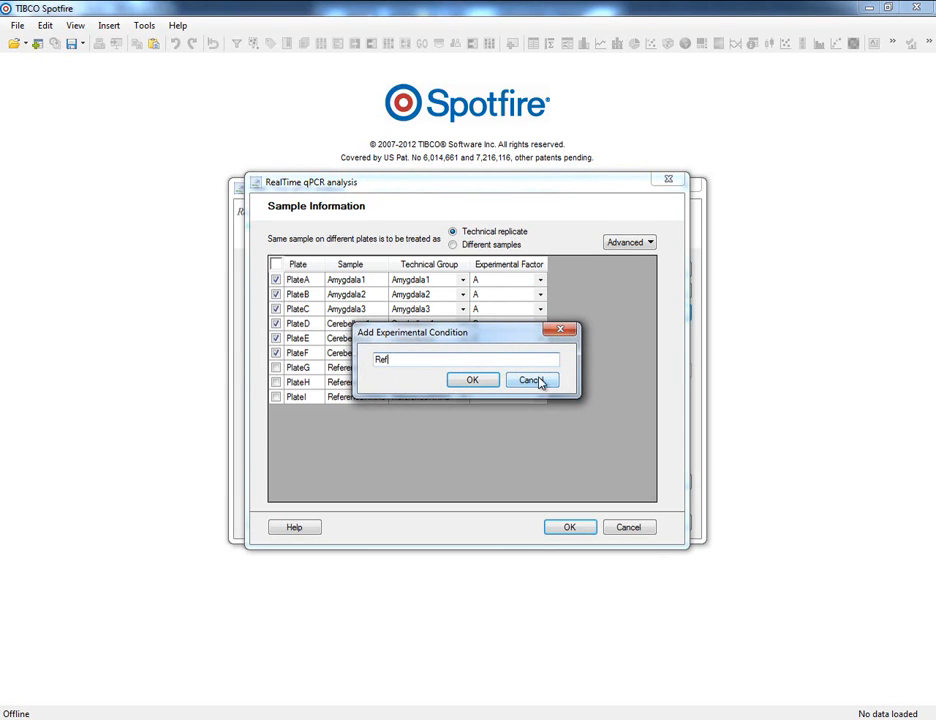
left_click(467, 383)
left_click(540, 383)
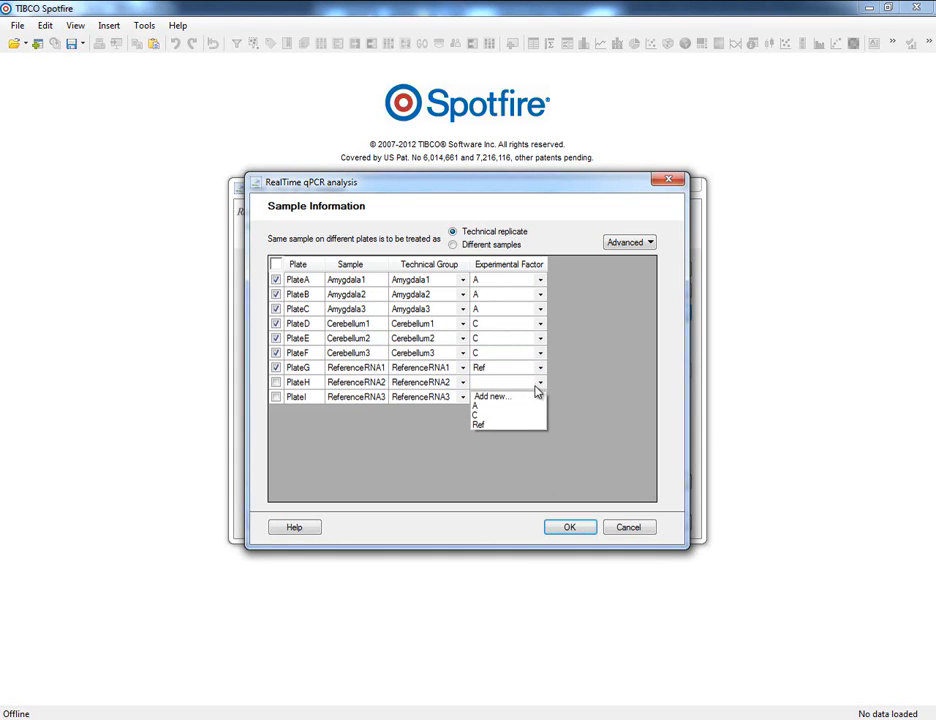
left_click(507, 428)
left_click(540, 397)
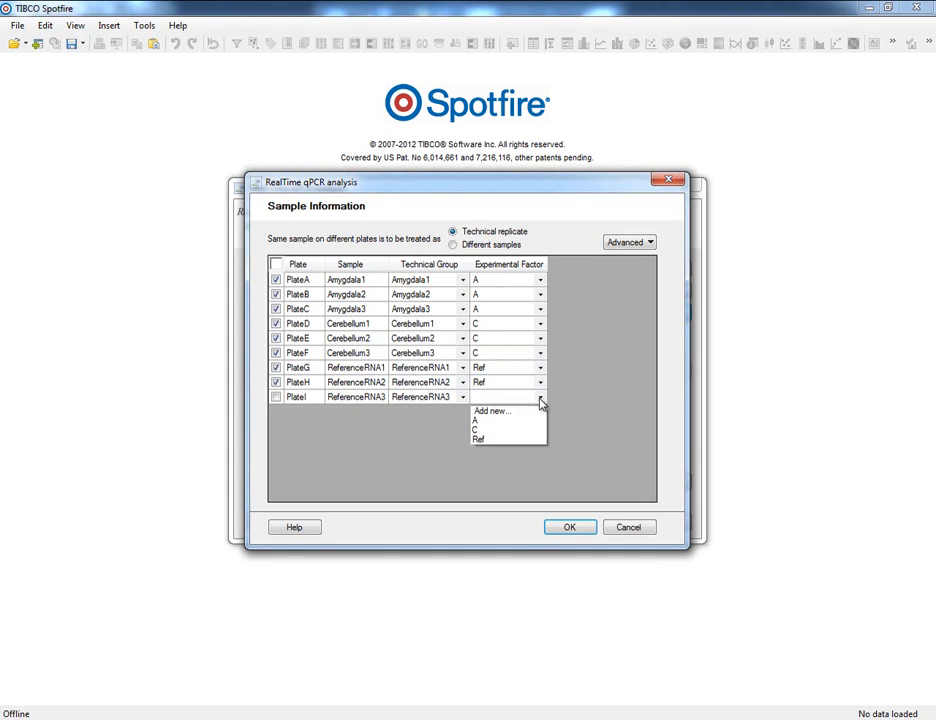
left_click(502, 440)
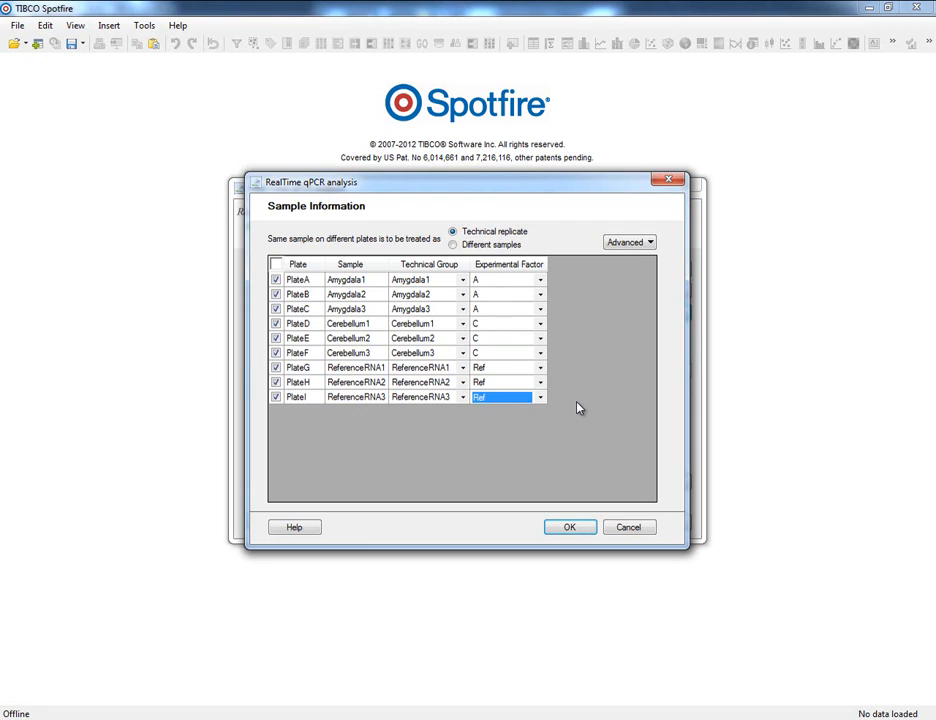
Step: Save the sample information to a text file named My Design.txt in the Experimental Design folder
left_click(629, 246)
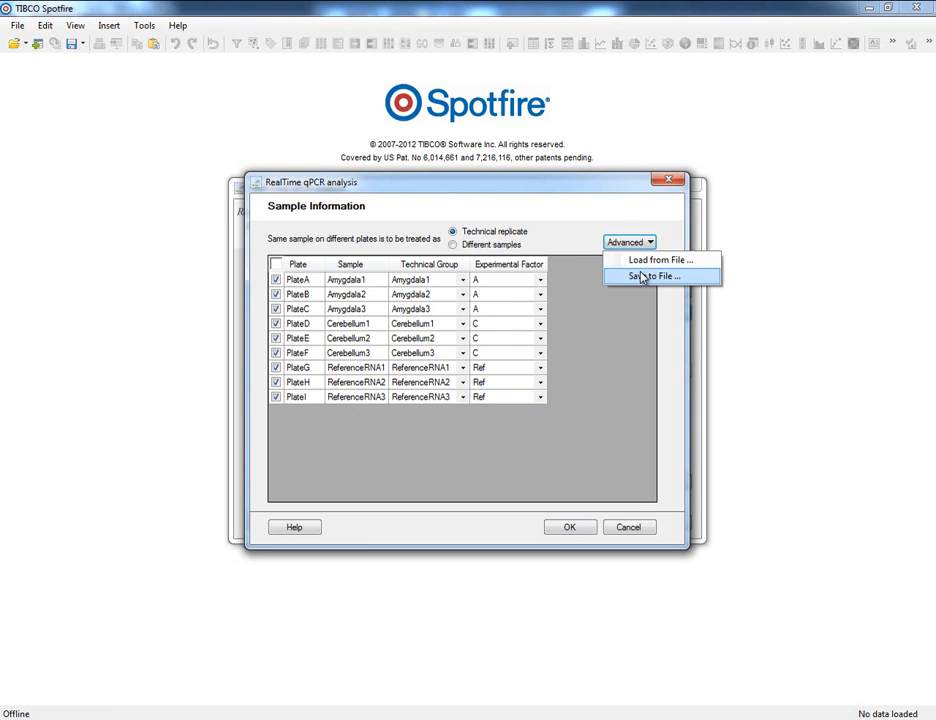
left_click(641, 278)
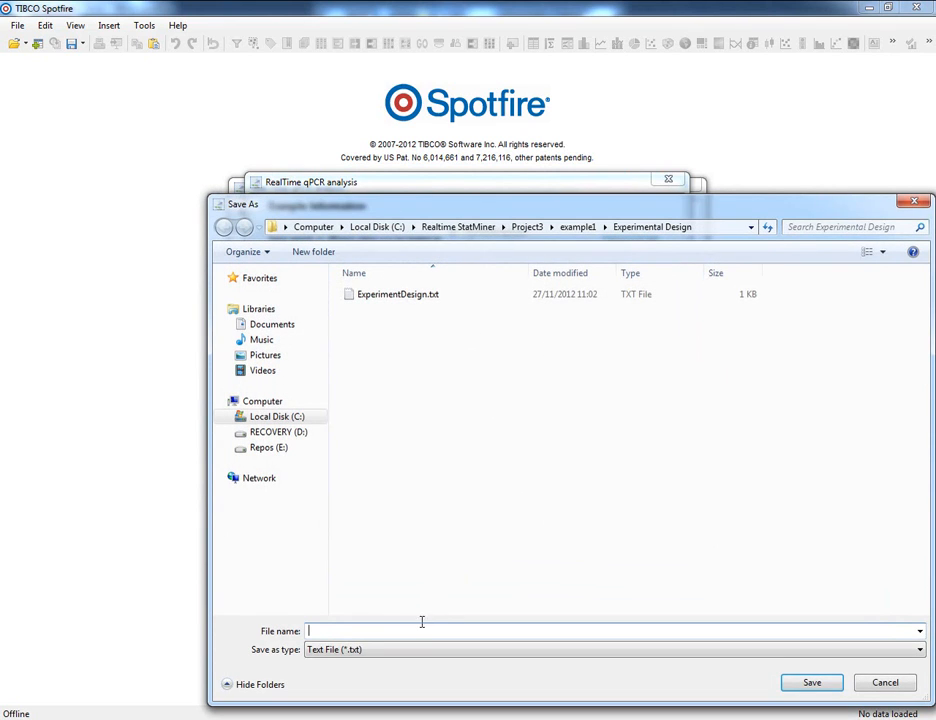
type("My Design.txt")
left_click(795, 685)
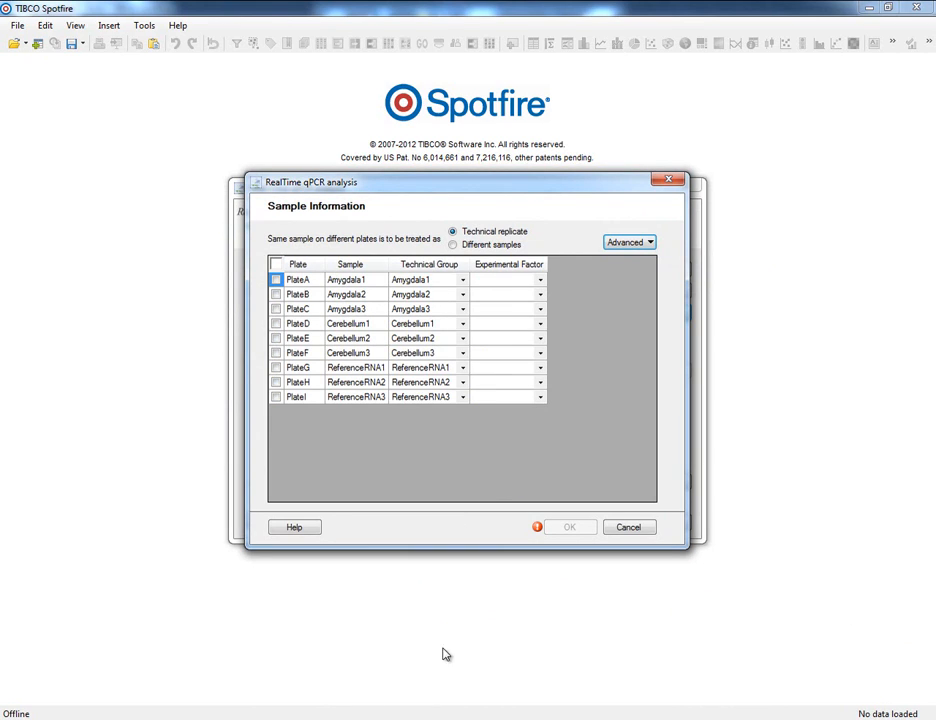
Step: Switch to Excel and examine the SampleName, Tissue, Treatment and Plate columns of ExperimentDesign.txt
left_click(628, 242)
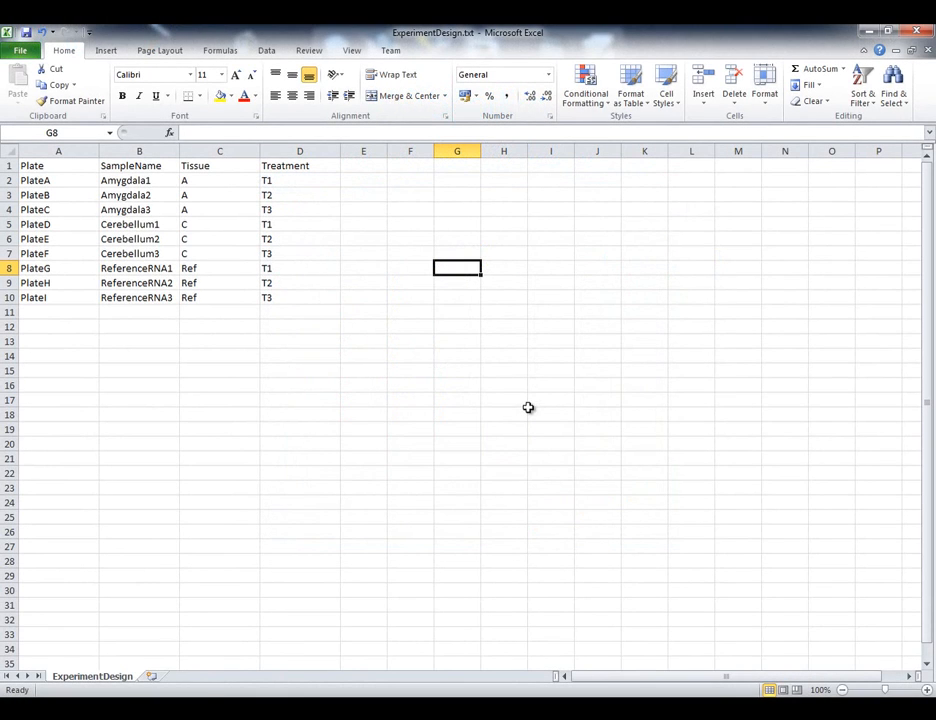
left_click(168, 147)
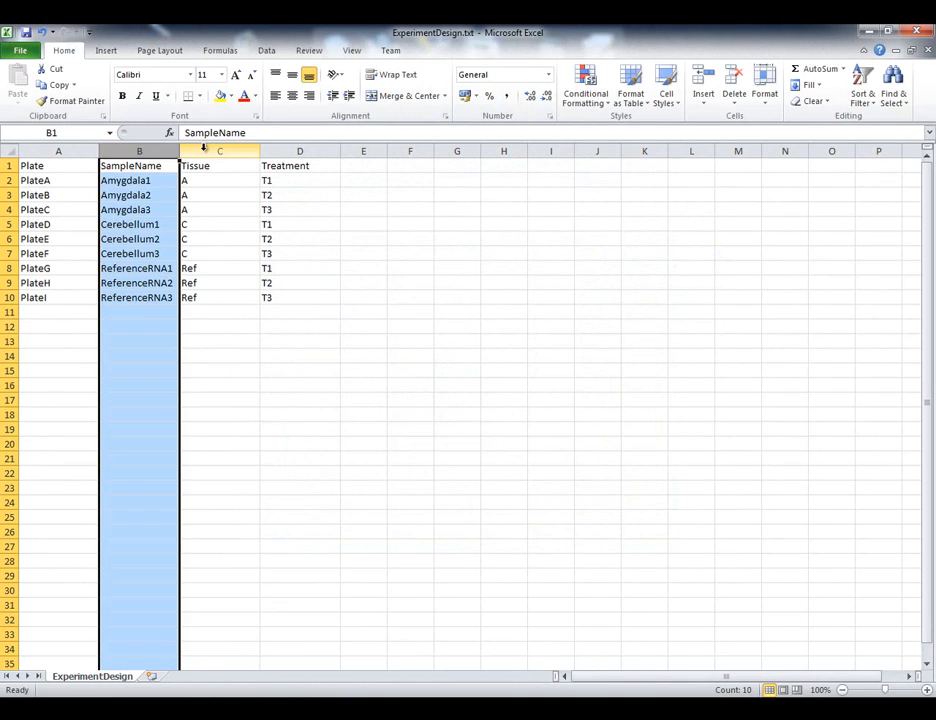
left_click_drag(210, 149, 292, 150)
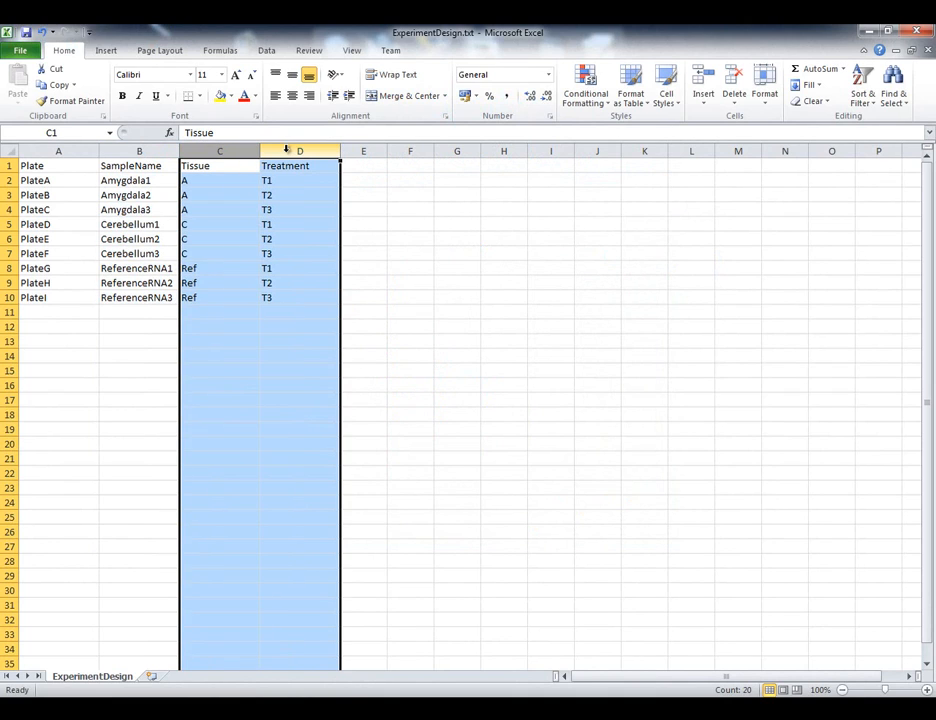
left_click(91, 148)
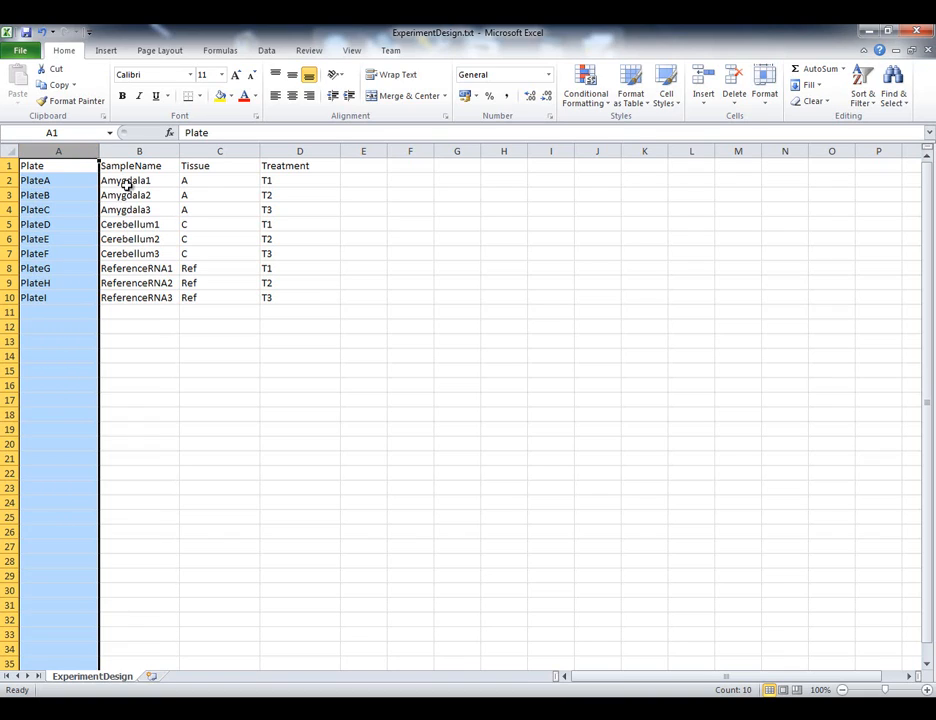
left_click(421, 369)
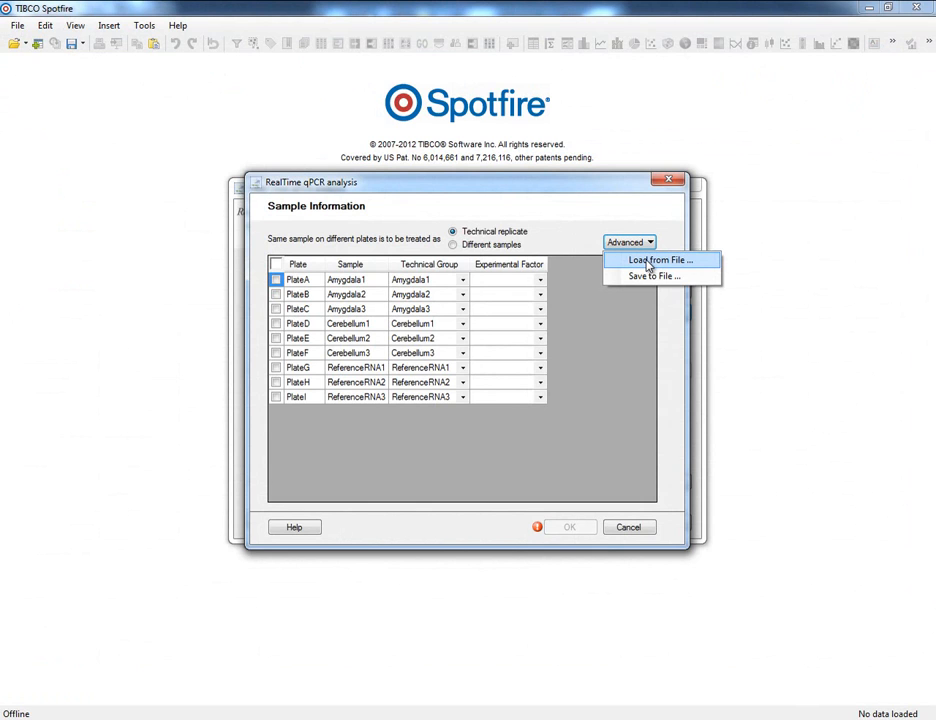
Step: Load the sample information from ExperimentDesign.txt in Spotfire, using Tissue as the experimental factor column
left_click(648, 262)
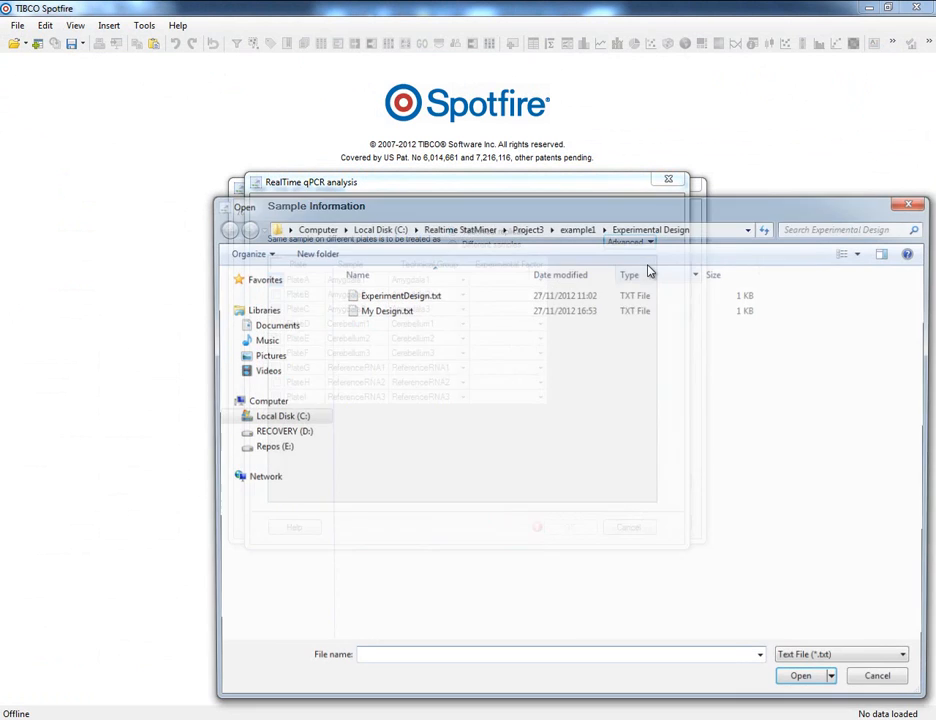
double_click(445, 295)
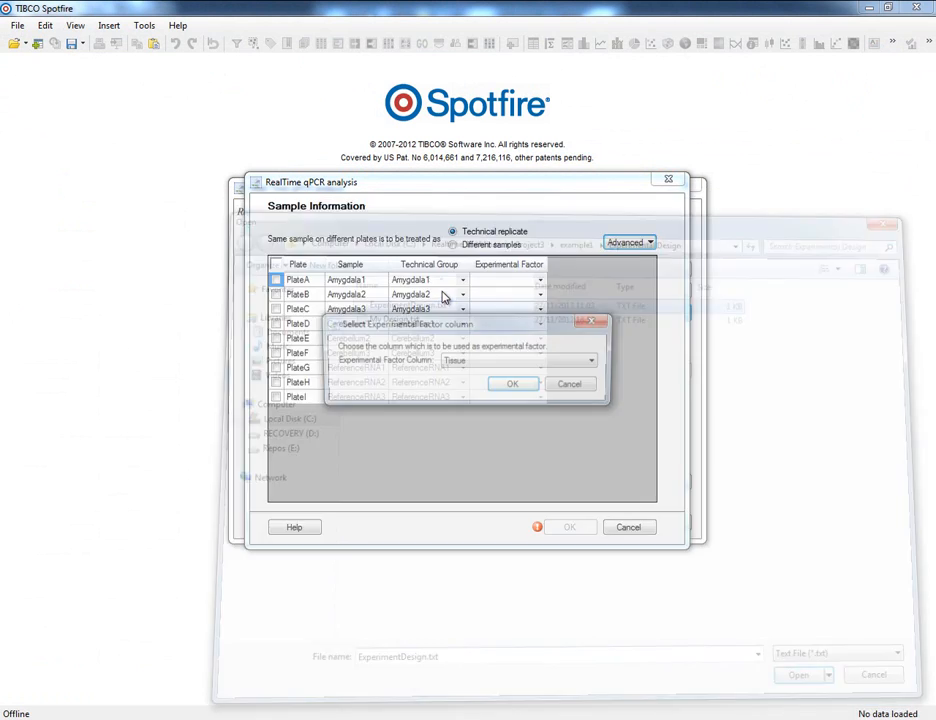
left_click(487, 363)
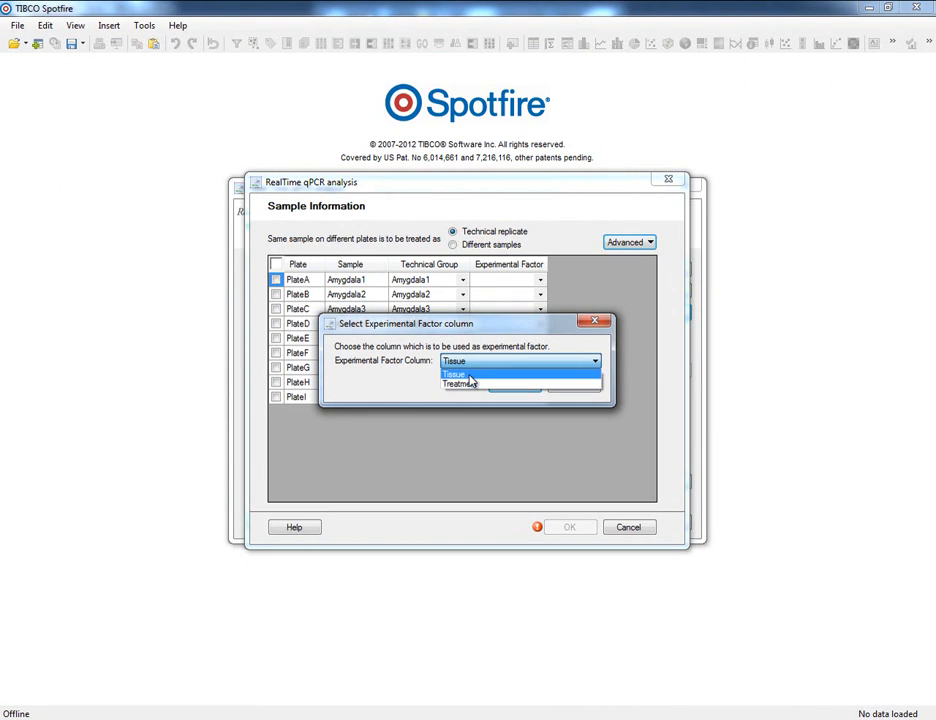
left_click(470, 377)
left_click(511, 388)
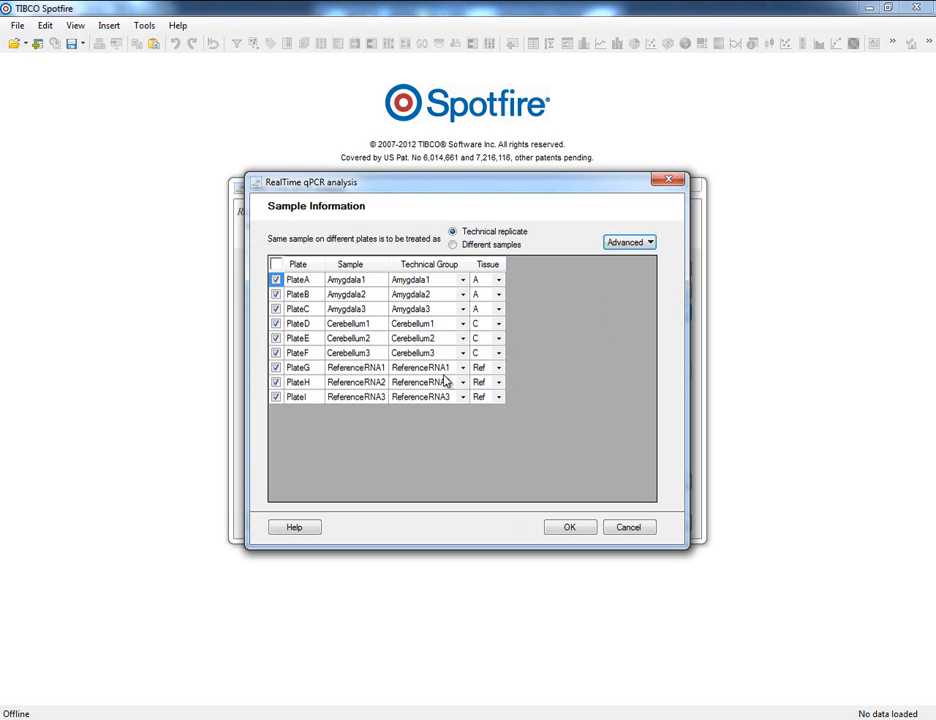
Step: Exclude PlateD, PlateE and PlateF from the analysis, apply the sample information and review its summary
left_click(276, 323)
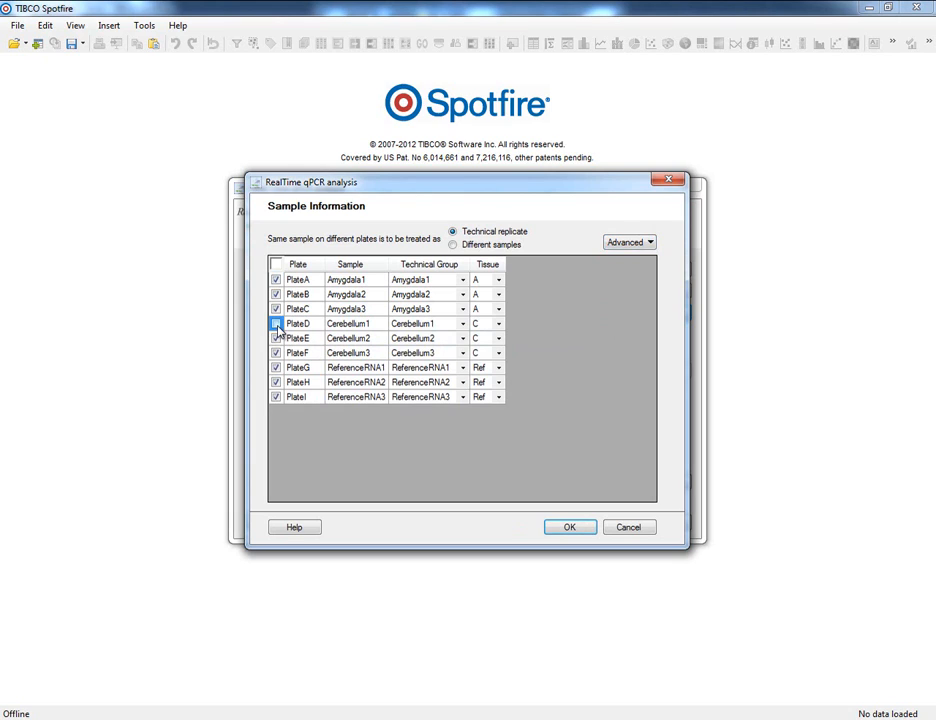
left_click(276, 338)
left_click(276, 353)
left_click(563, 527)
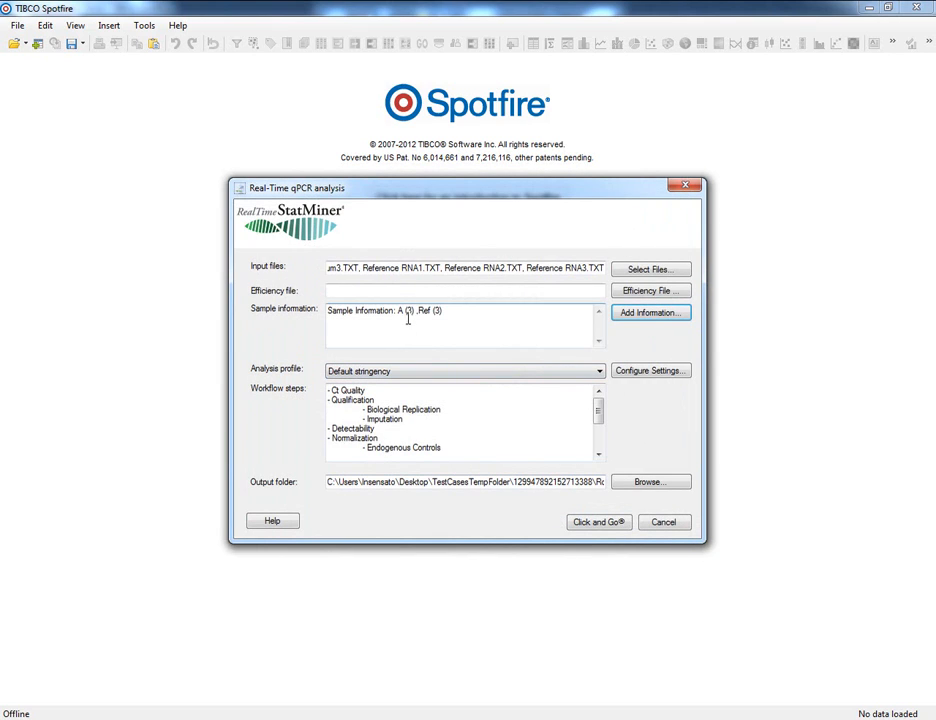
left_click_drag(397, 310, 444, 311)
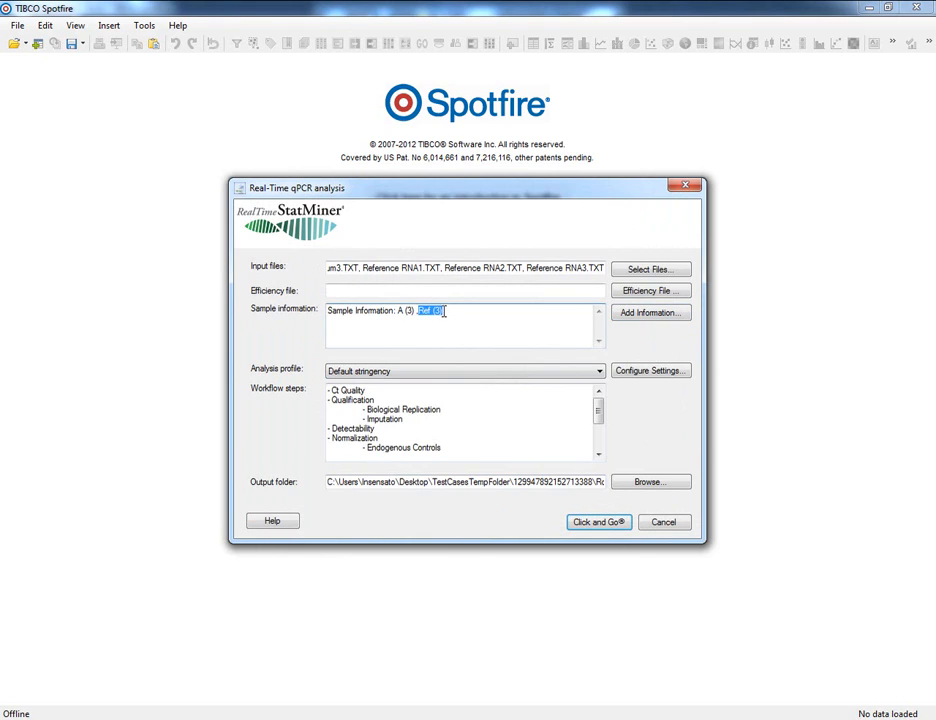
left_click(449, 311)
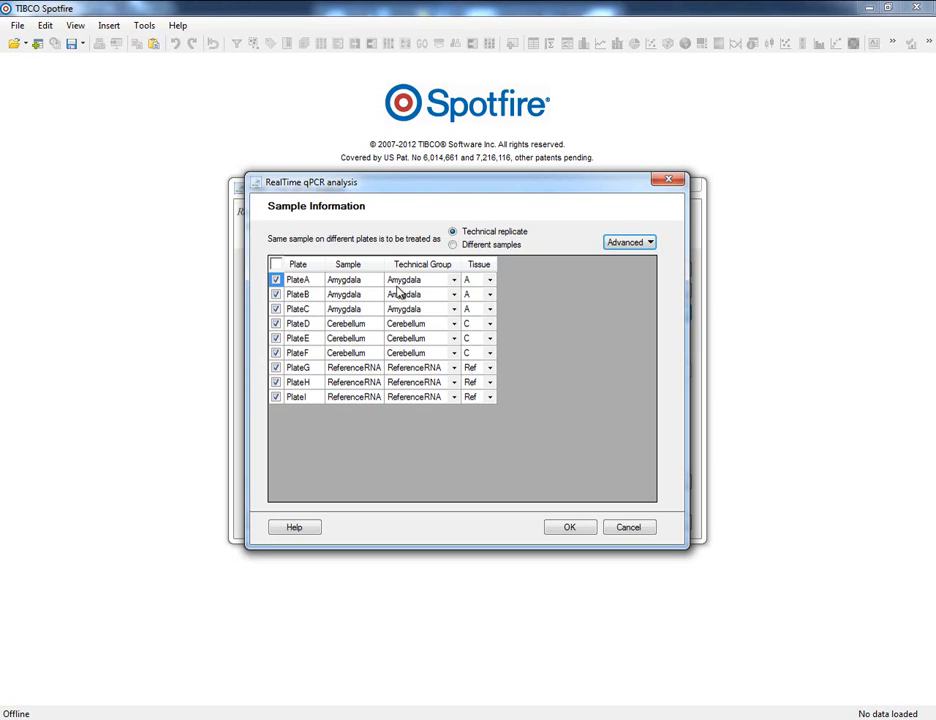
Step: Treat the same sample on different plates as different samples, and put PlateA in a new technical group named Amyg
left_click(453, 245)
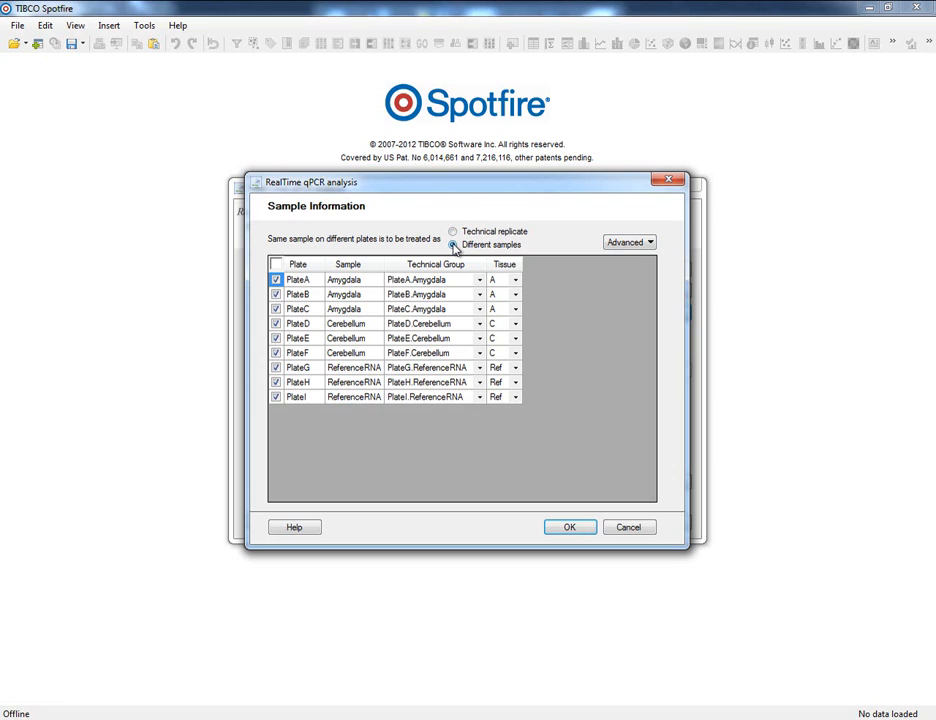
left_click(453, 245)
left_click(480, 285)
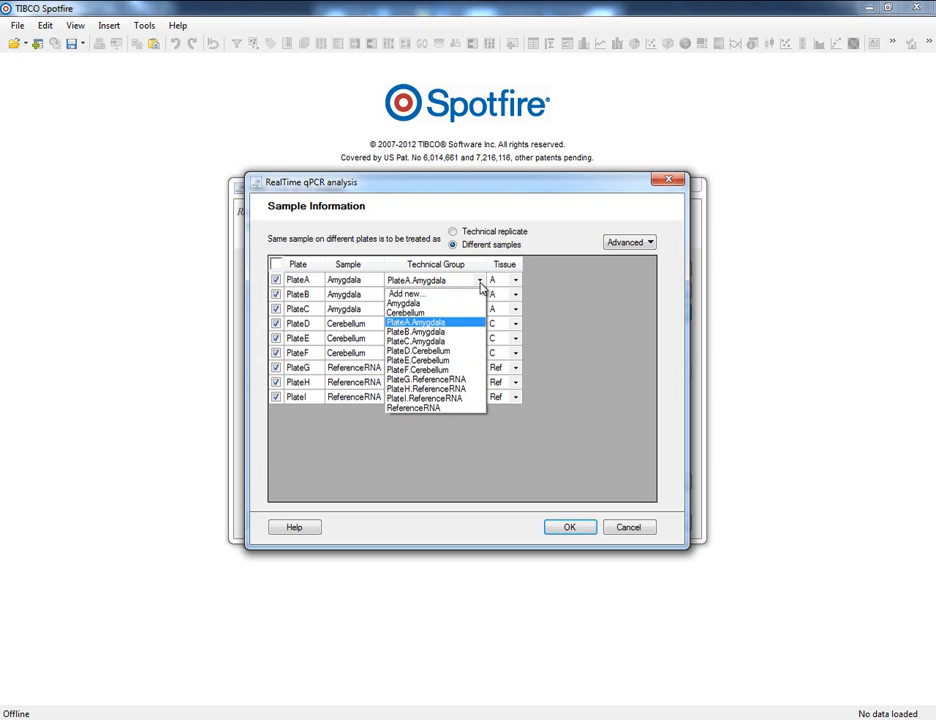
left_click(447, 294)
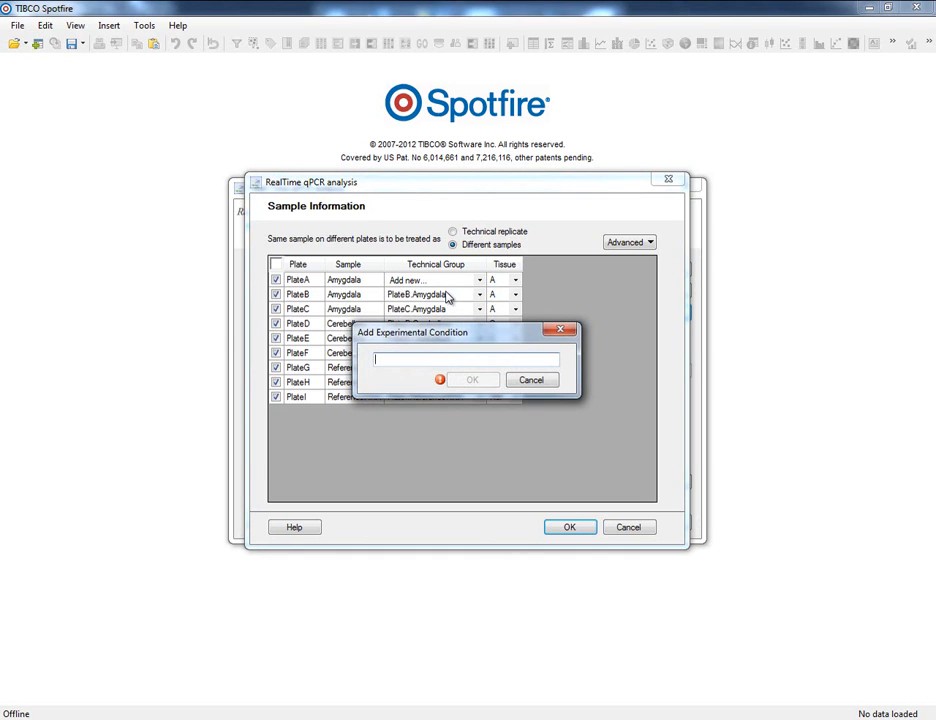
type("Amyg")
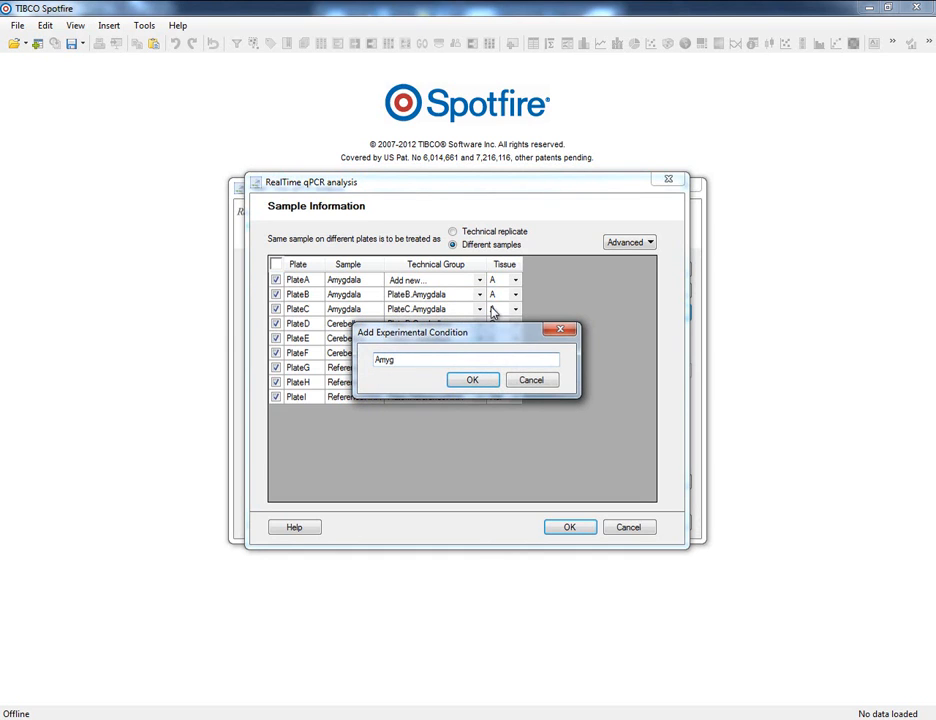
left_click(476, 383)
Step: Assign PlateB and PlateC to the Amyg technical group
left_click(479, 296)
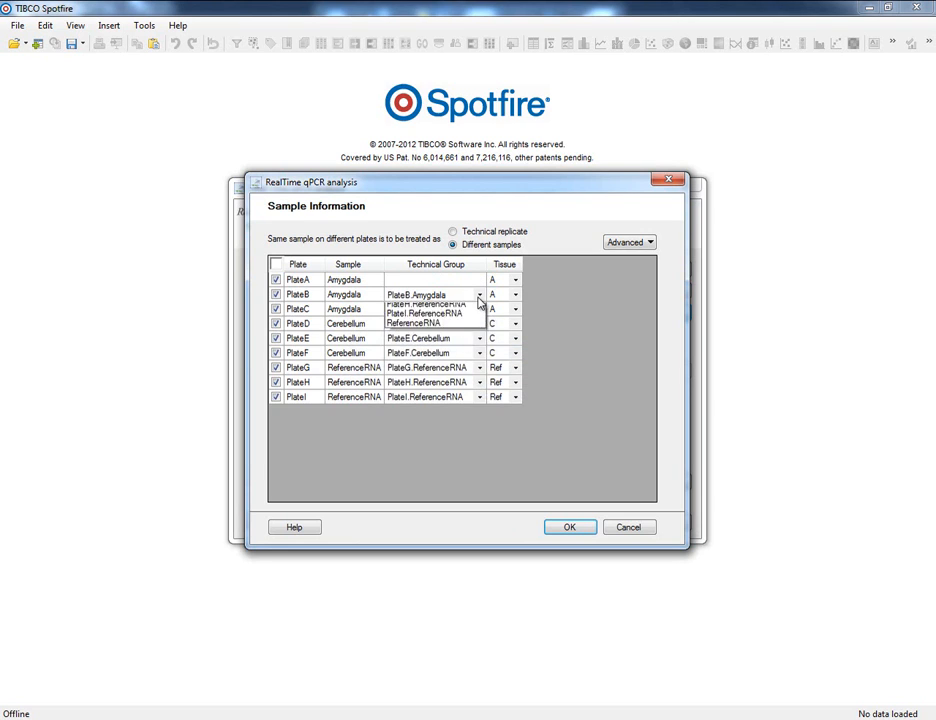
left_click(445, 320)
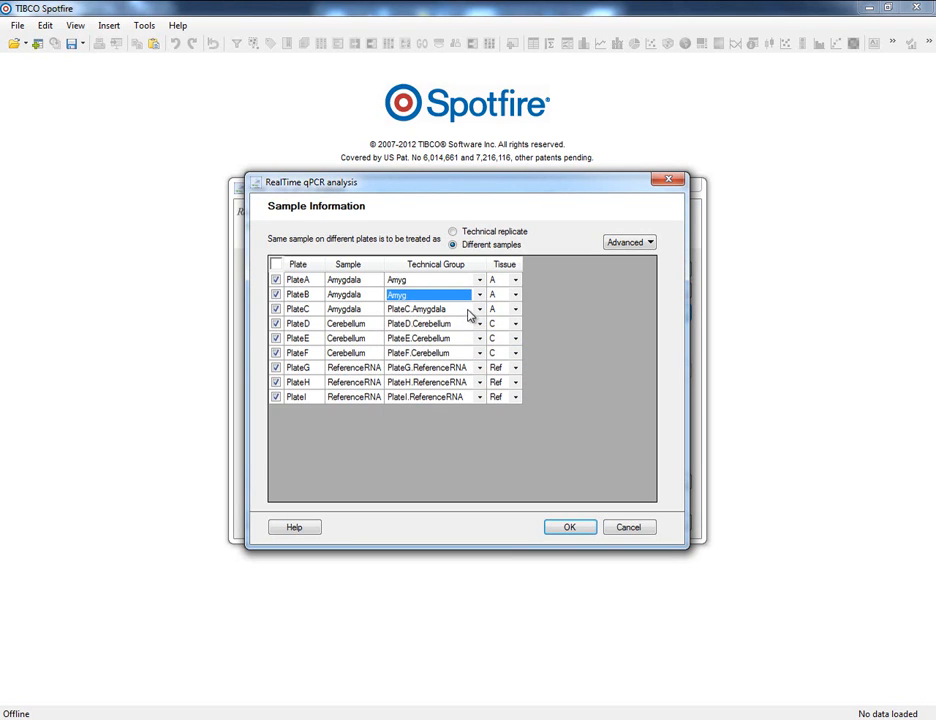
left_click(479, 309)
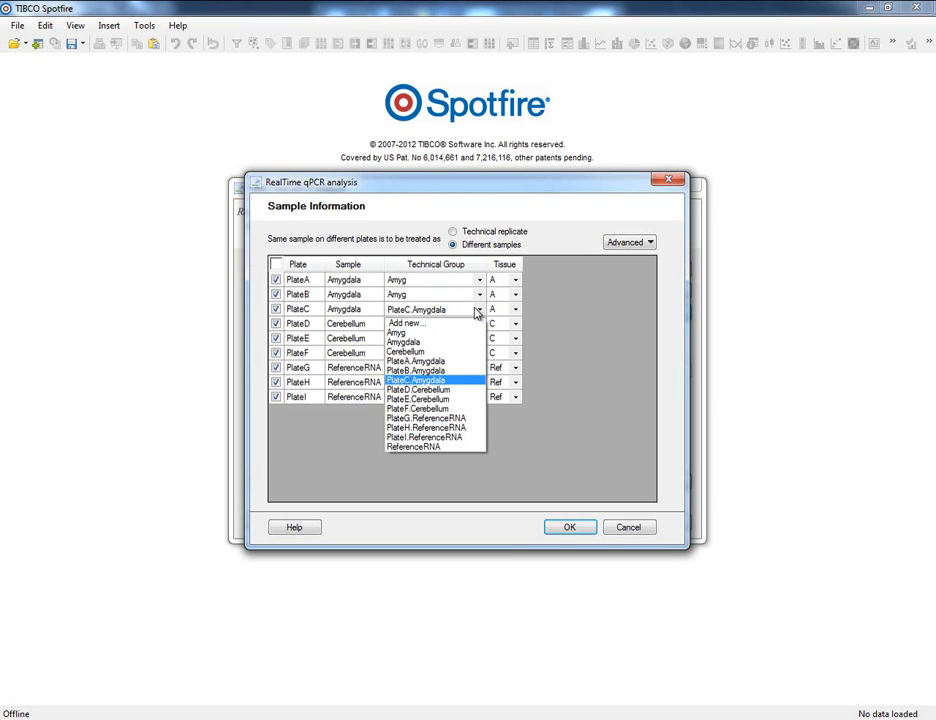
left_click(420, 332)
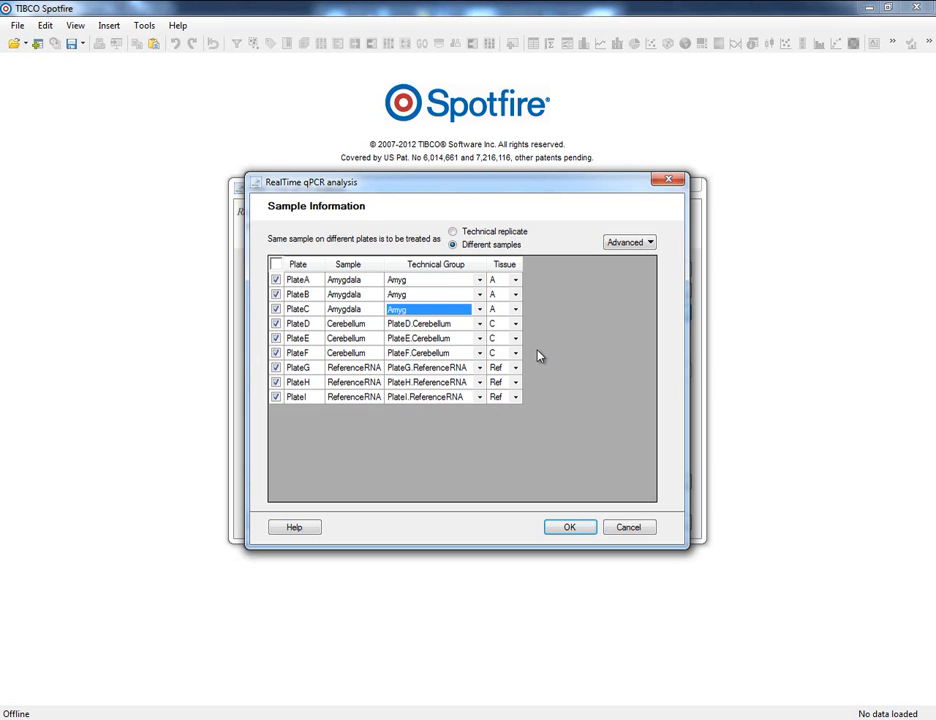
Step: Apply the sample information and run the qPCR analysis with the Default stringency profile
left_click(566, 528)
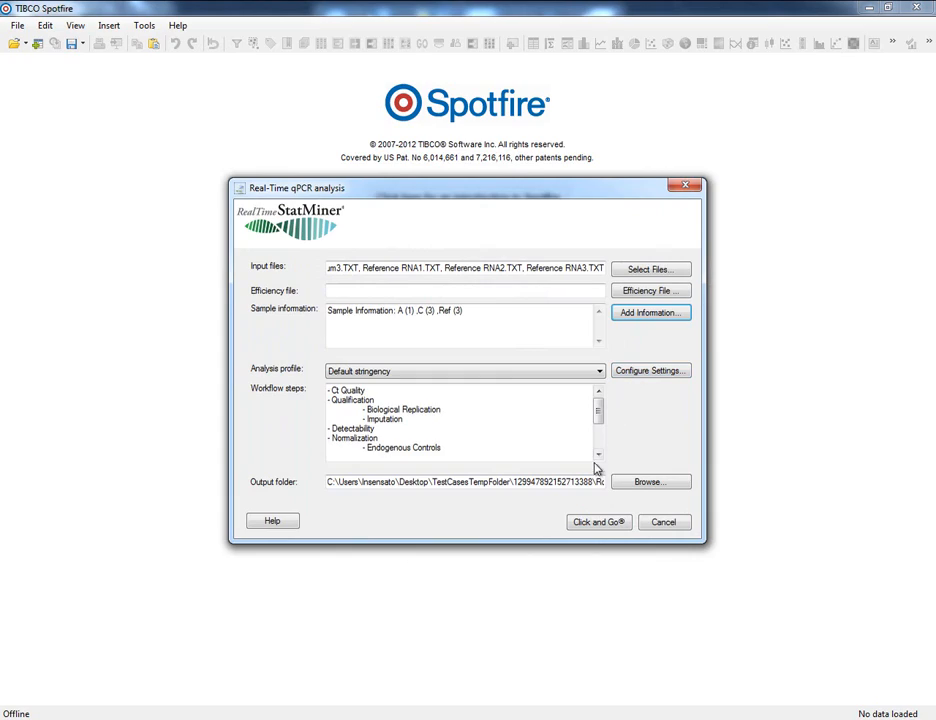
left_click(596, 524)
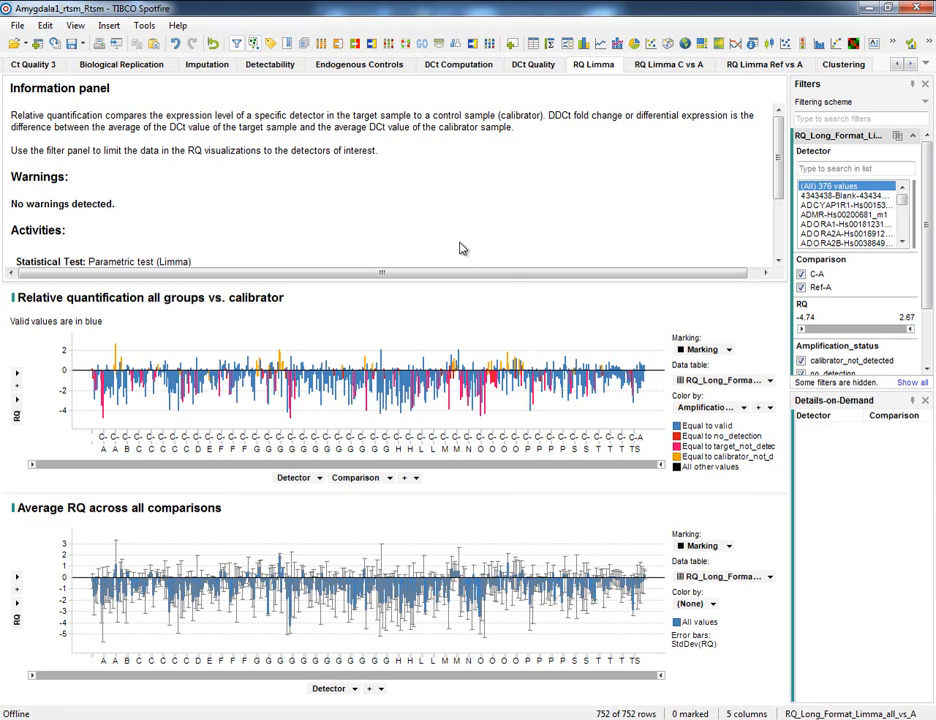
Step: Start a RealTime StatMiner two-factor ANOVA and check the choices for Factor1, keeping Tissue
left_click(145, 28)
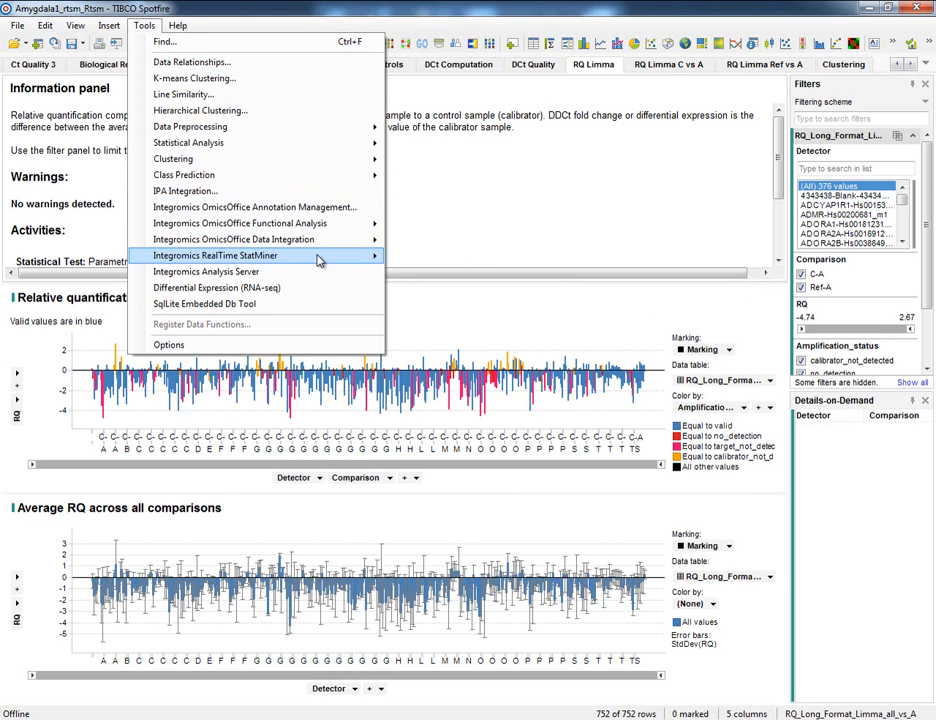
mouse_move(319, 261)
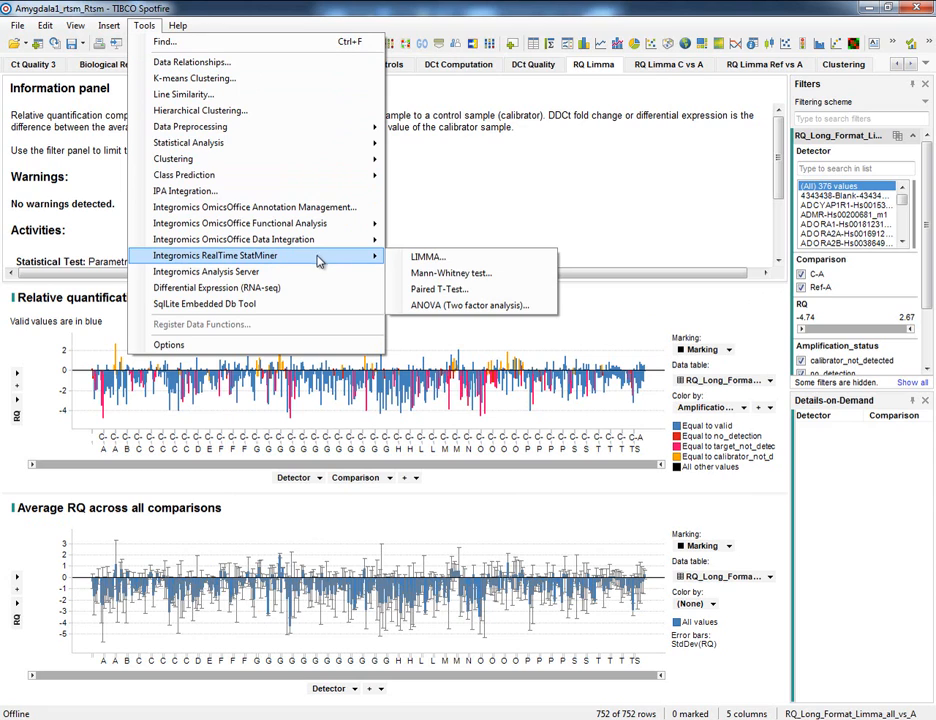
left_click(478, 306)
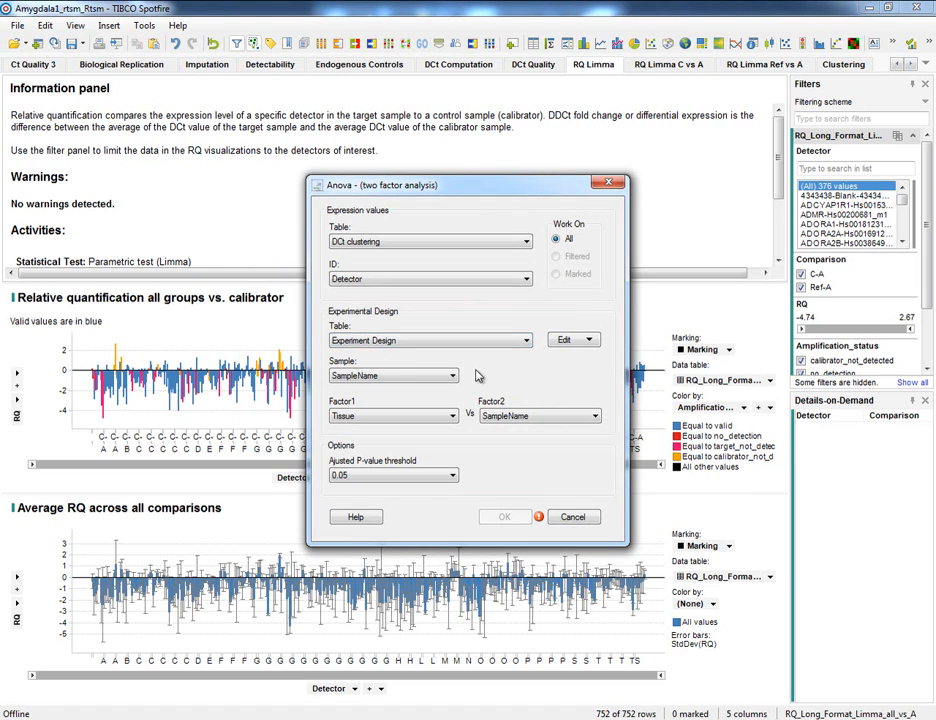
left_click(452, 417)
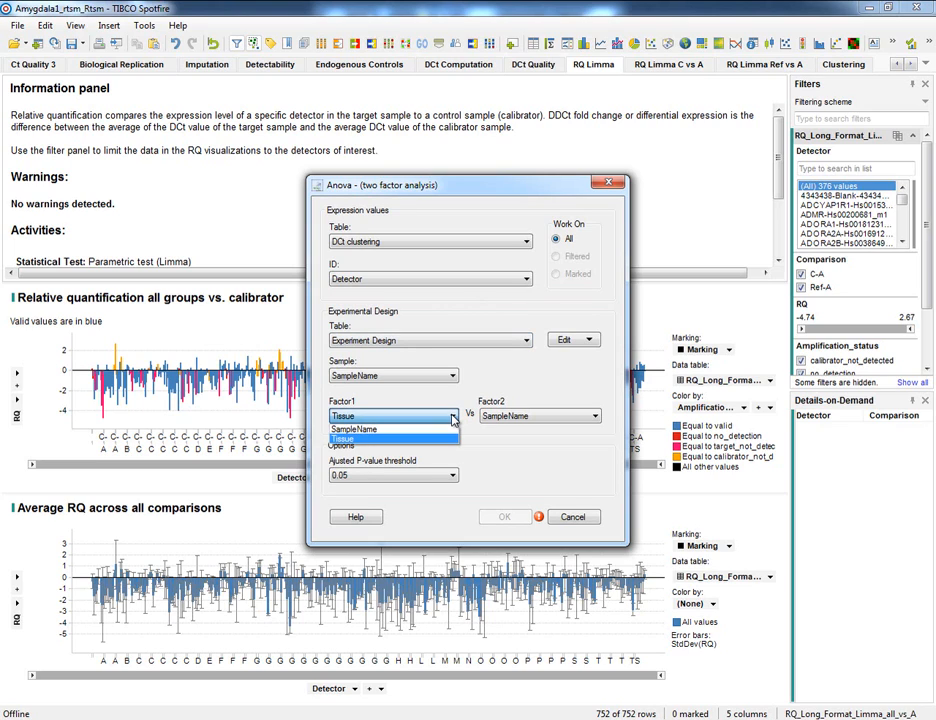
left_click(453, 420)
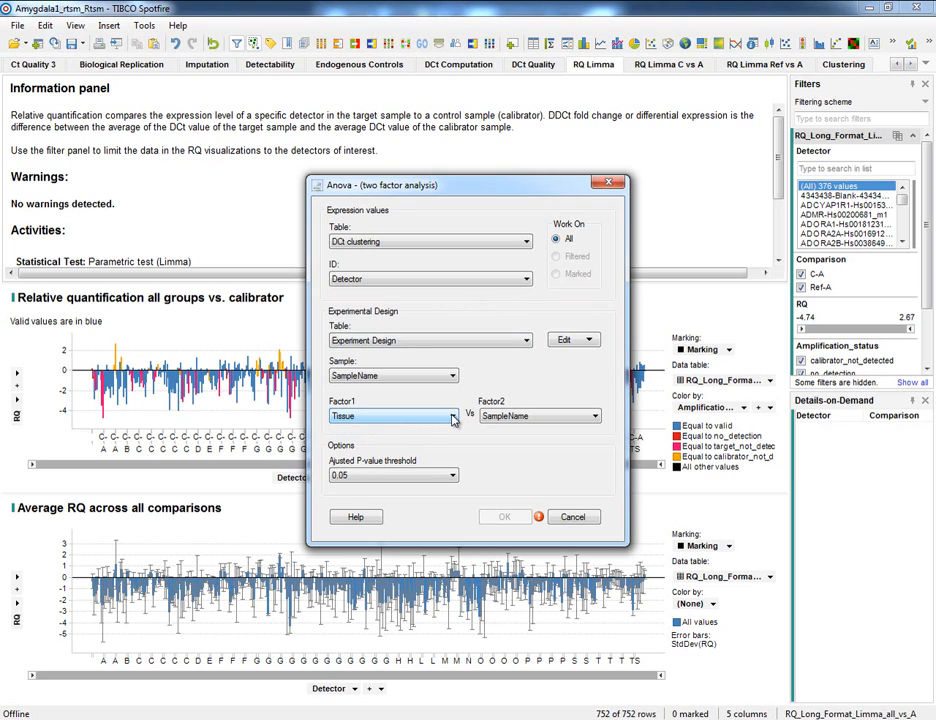
Step: Update the Experiment Design table of the ANOVA by adding a new factor named Time
left_click(594, 342)
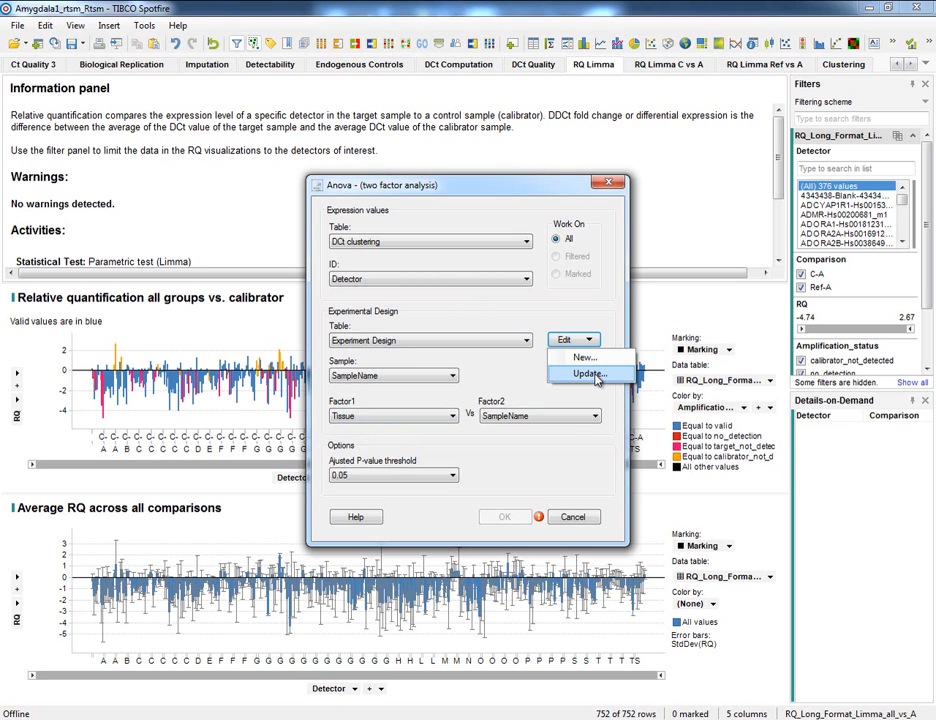
left_click(590, 374)
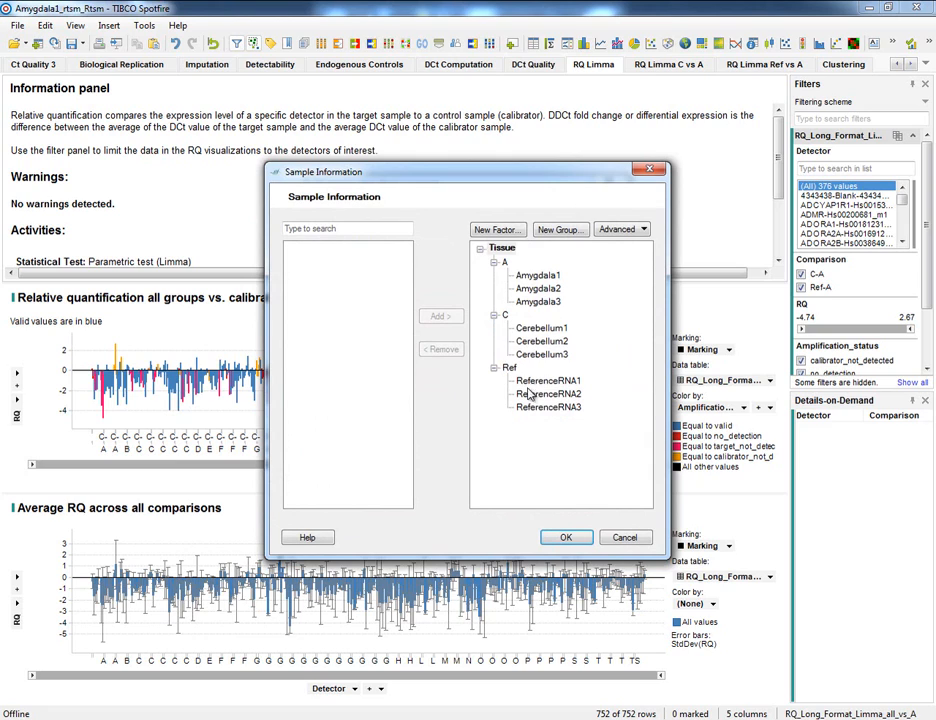
left_click(510, 233)
type("Time")
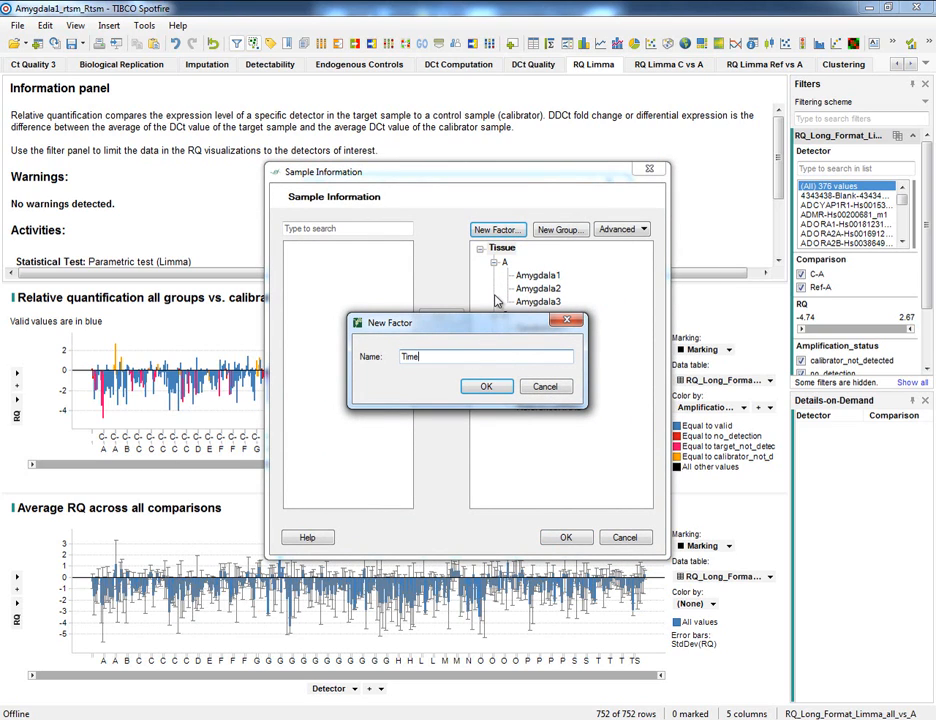
left_click(487, 387)
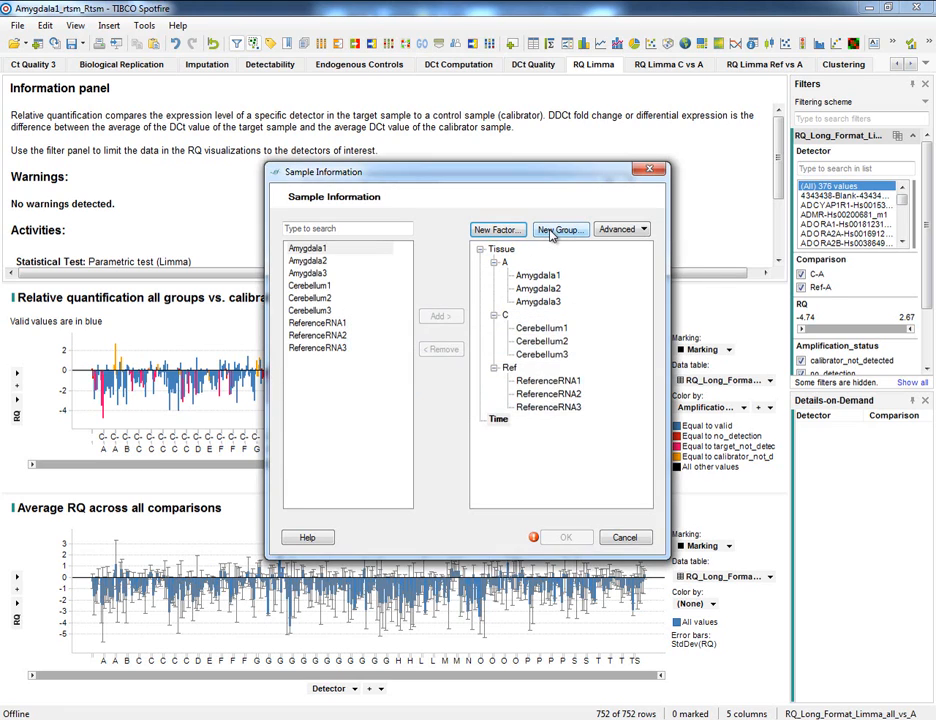
Step: Add the groups T1, T2 and T3 to the Time factor
left_click(557, 230)
type("T1")
key("Return")
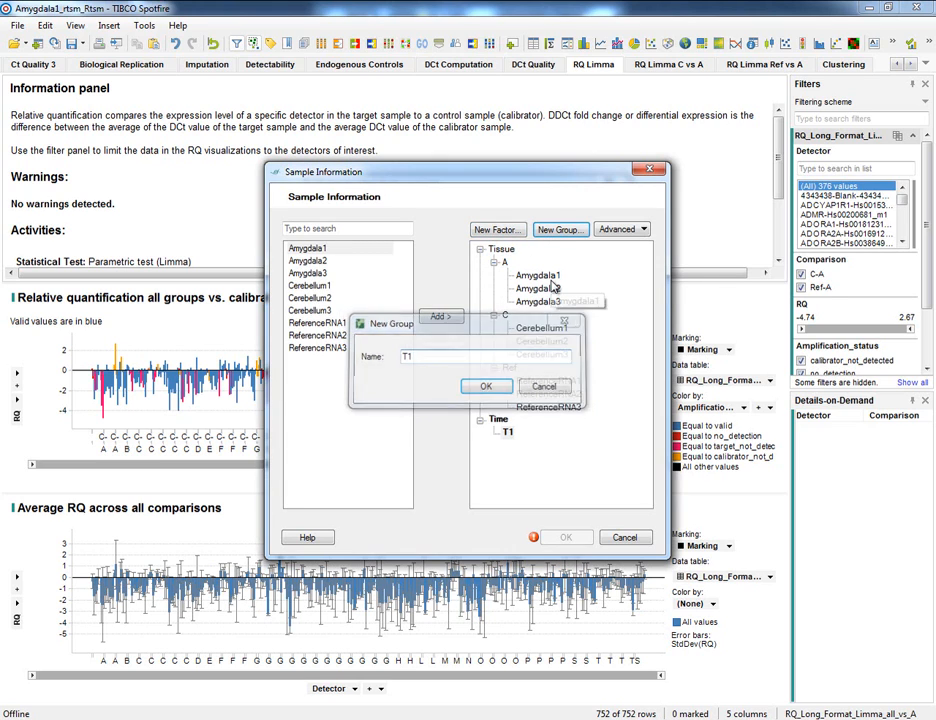
left_click(553, 230)
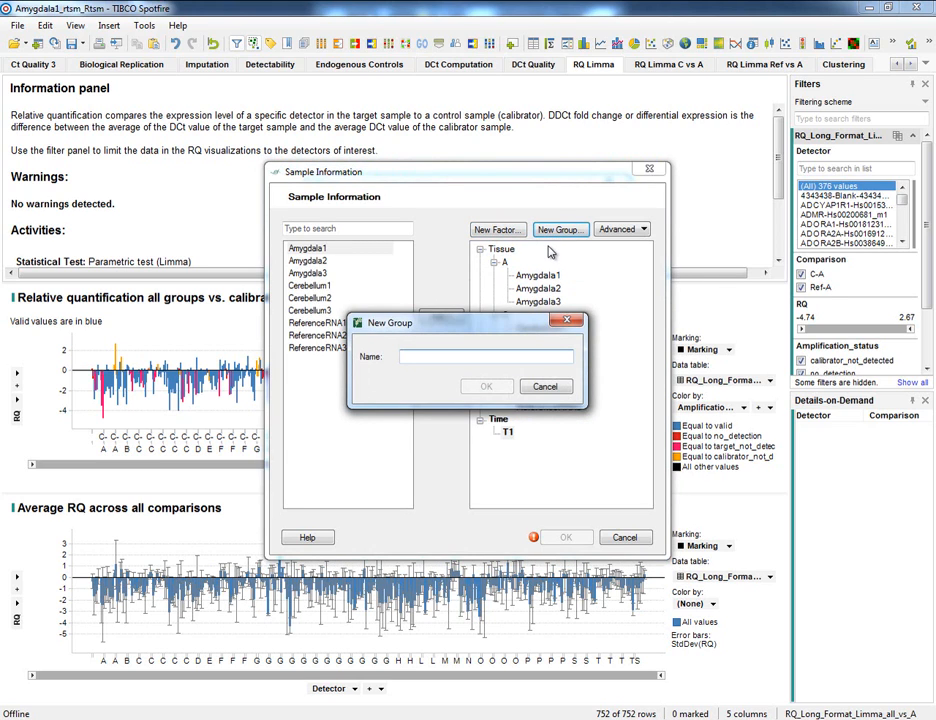
type("T2")
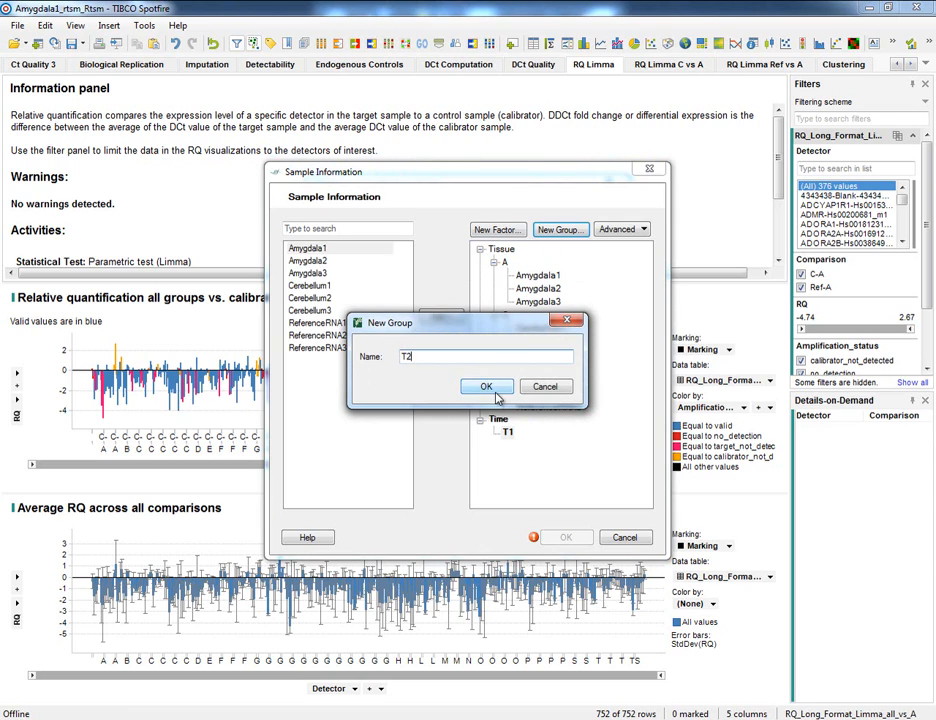
left_click(486, 386)
left_click(579, 231)
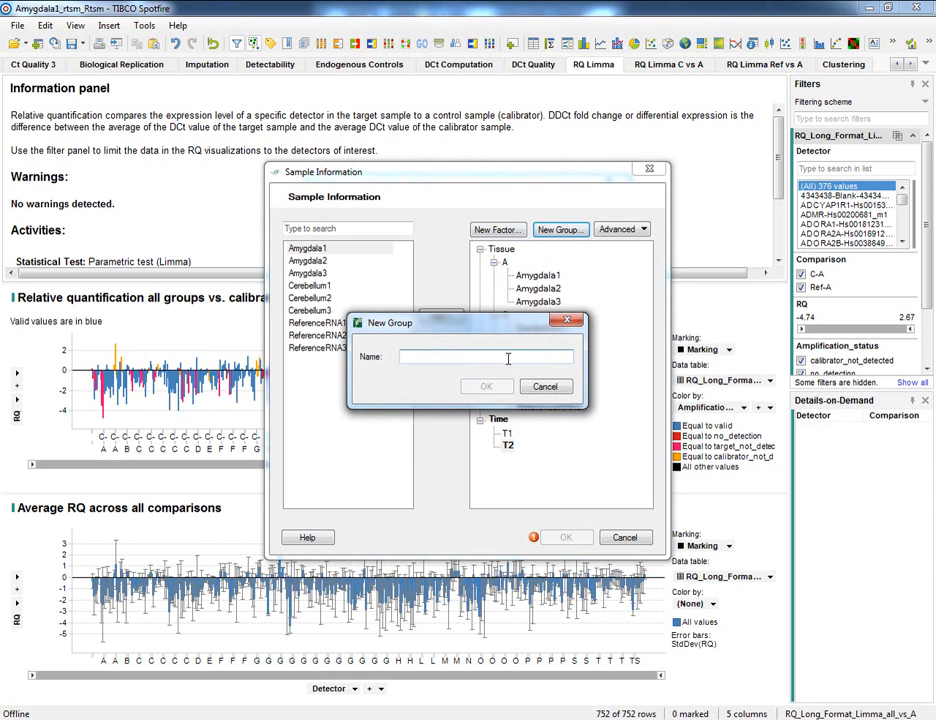
type("T3")
left_click(486, 386)
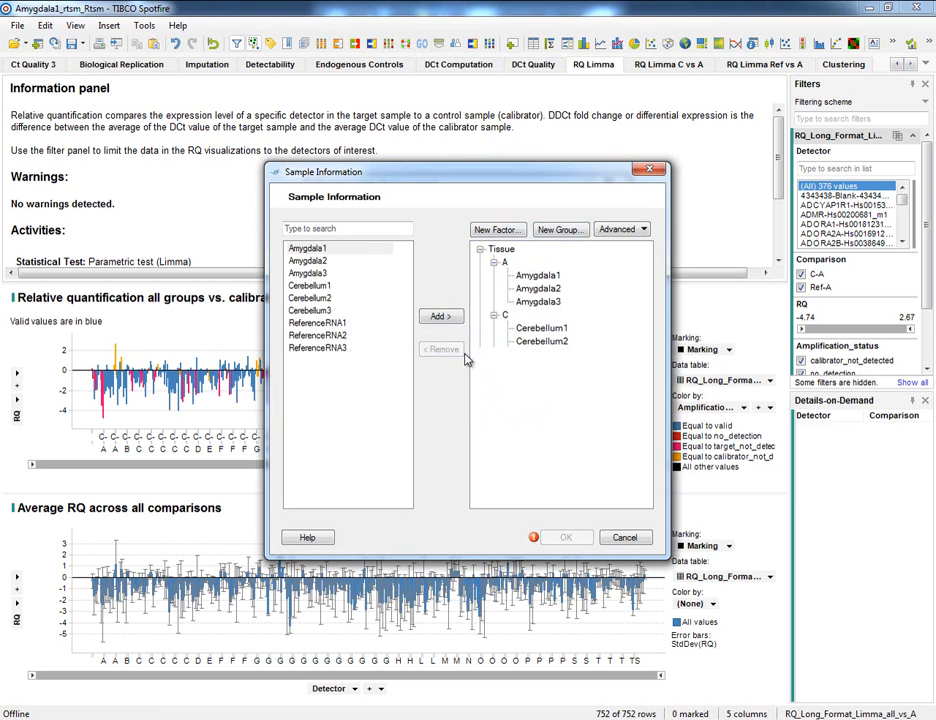
Step: Assign Amygdala1, Cerebellum1 and ReferenceRNA1 to group T1 of the Time factor
left_click(322, 248)
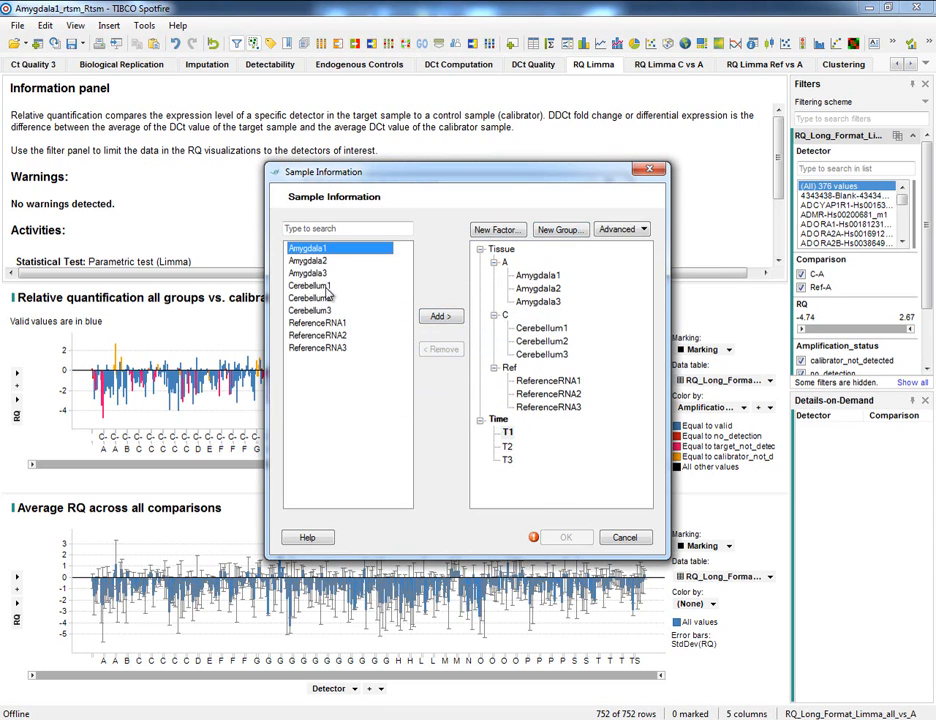
left_click(325, 286, "ctrl")
left_click(340, 322, "ctrl")
left_click(442, 316)
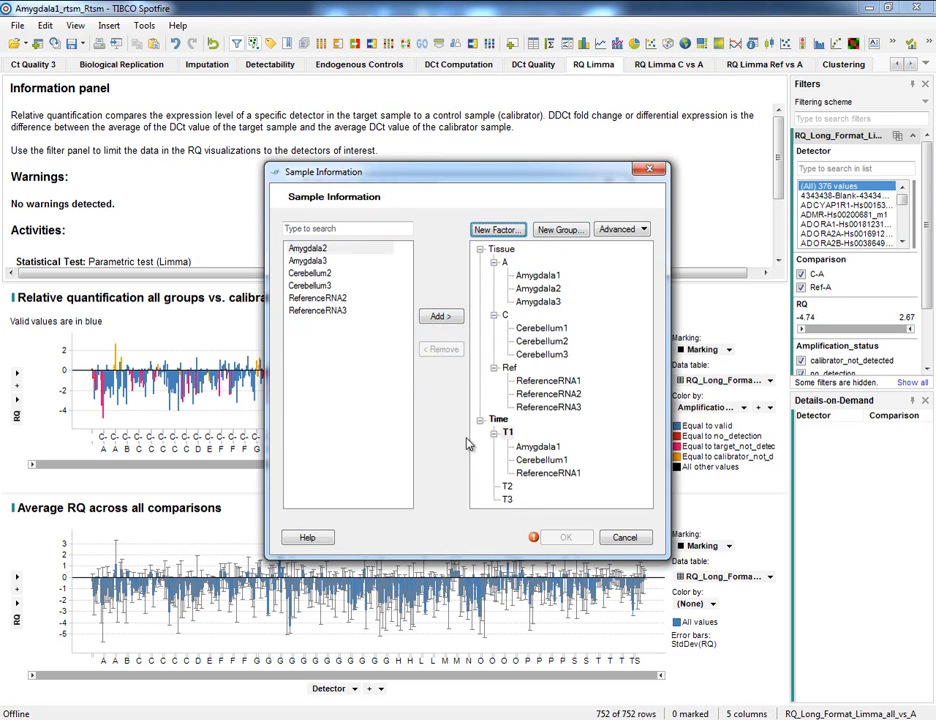
Step: Assign Amygdala2, Cerebellum2 and ReferenceRNA2 to group T2 of the Time factor
left_click(508, 486)
left_click(365, 248)
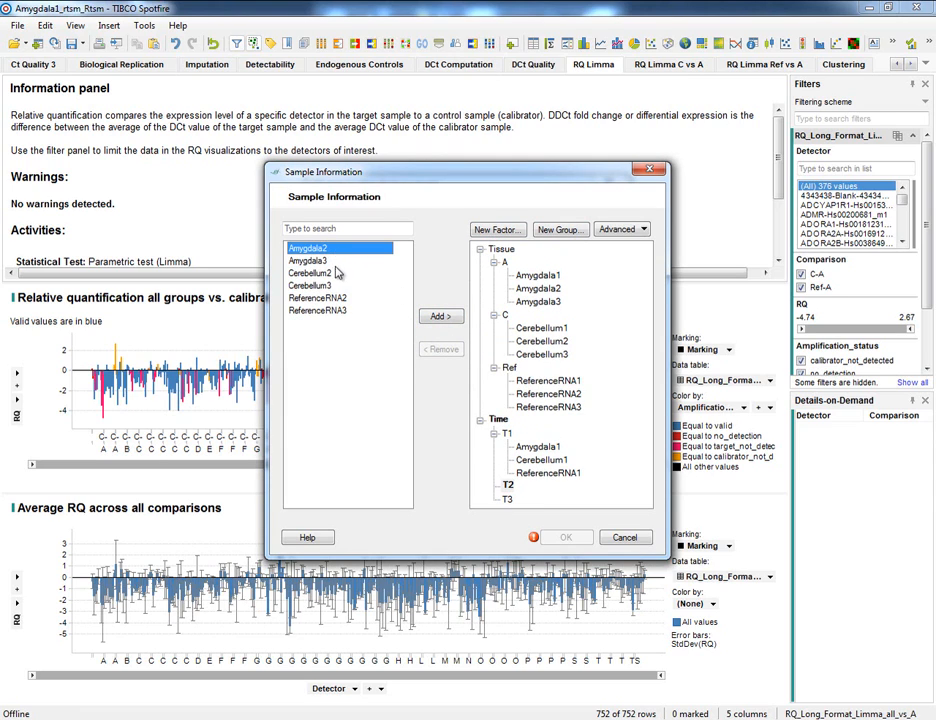
left_click(312, 273, "ctrl")
left_click(318, 298, "ctrl")
left_click(440, 316)
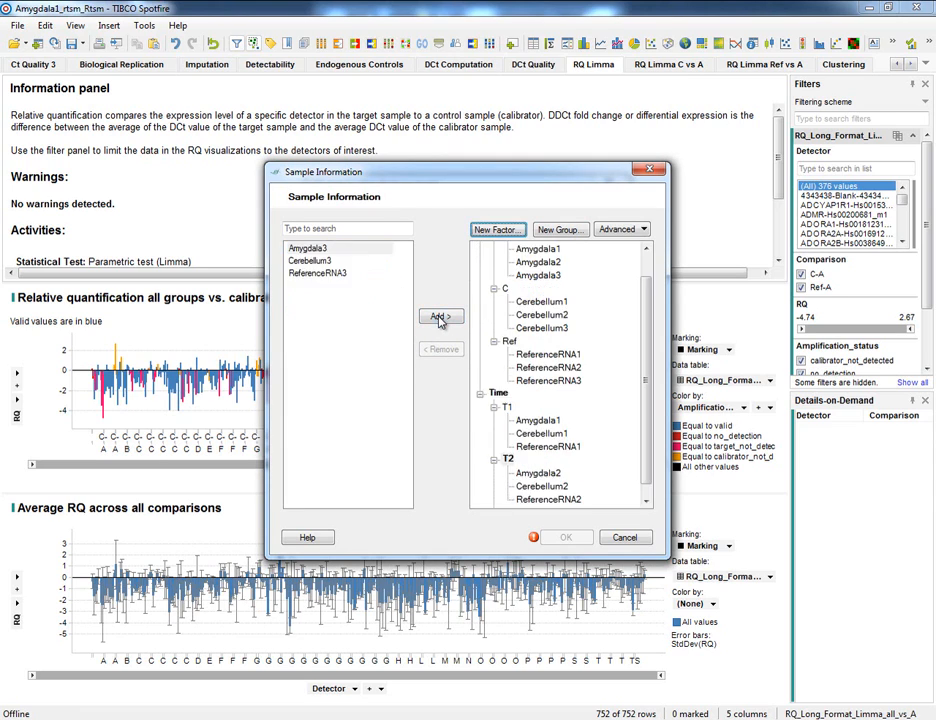
Step: Assign Amygdala3, Cerebellum3 and ReferenceRNA3 to group T3 and apply the updated sample information
scroll(650, 460, "down", 1)
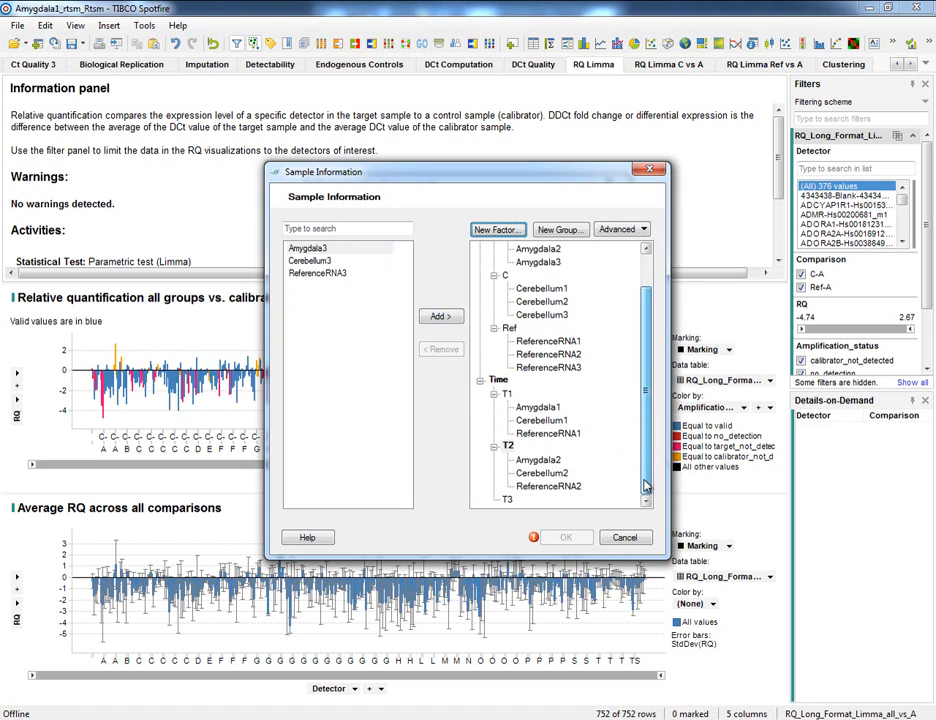
left_click(507, 500)
left_click(310, 273, "shift")
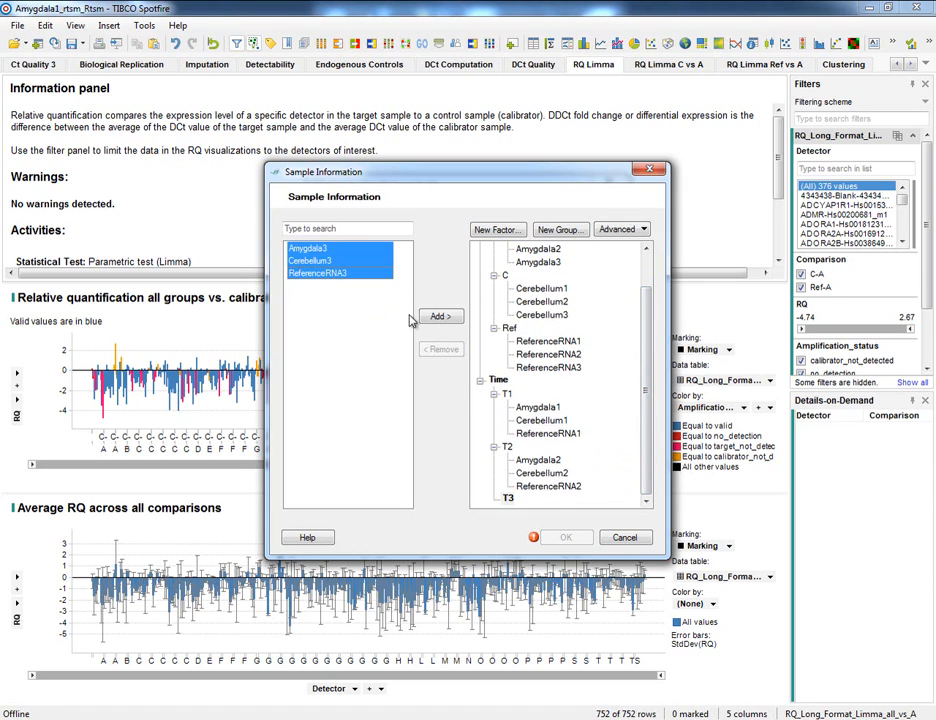
left_click(441, 317)
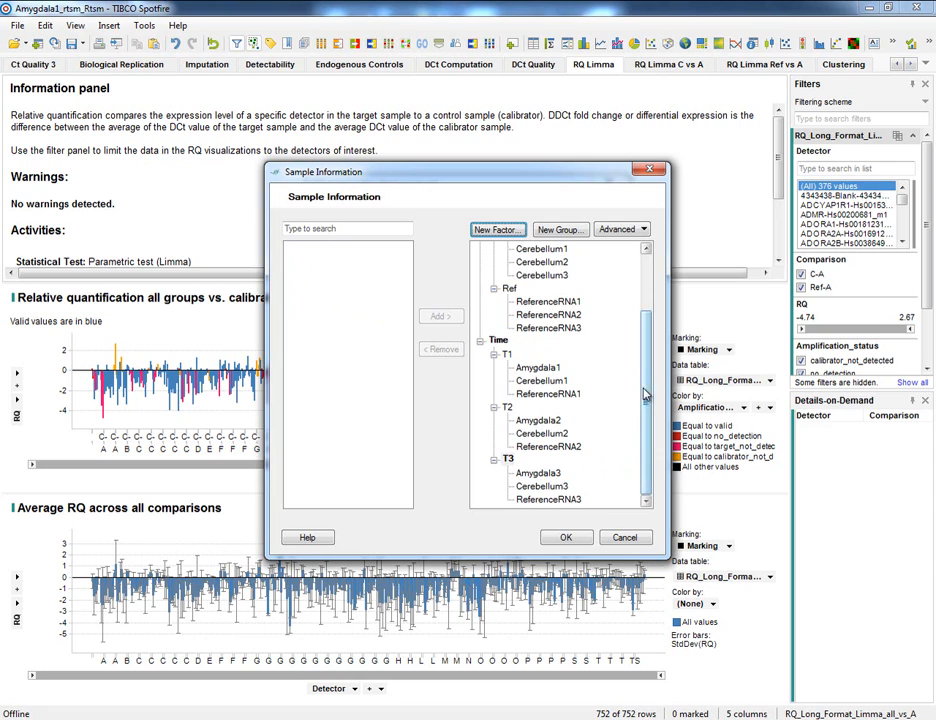
scroll(648, 375, "up", 2)
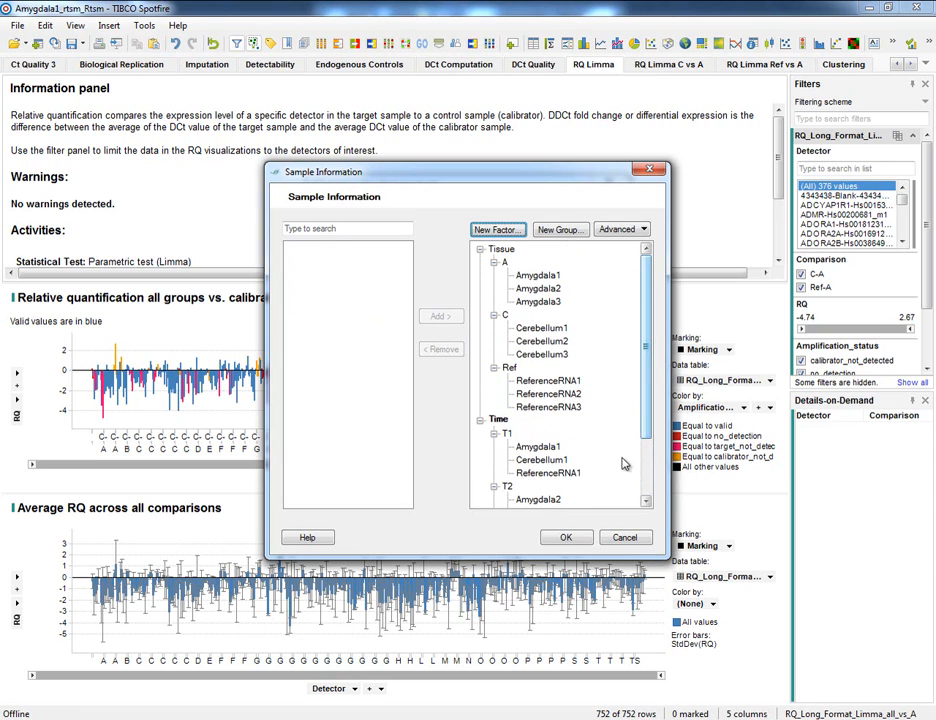
left_click(567, 538)
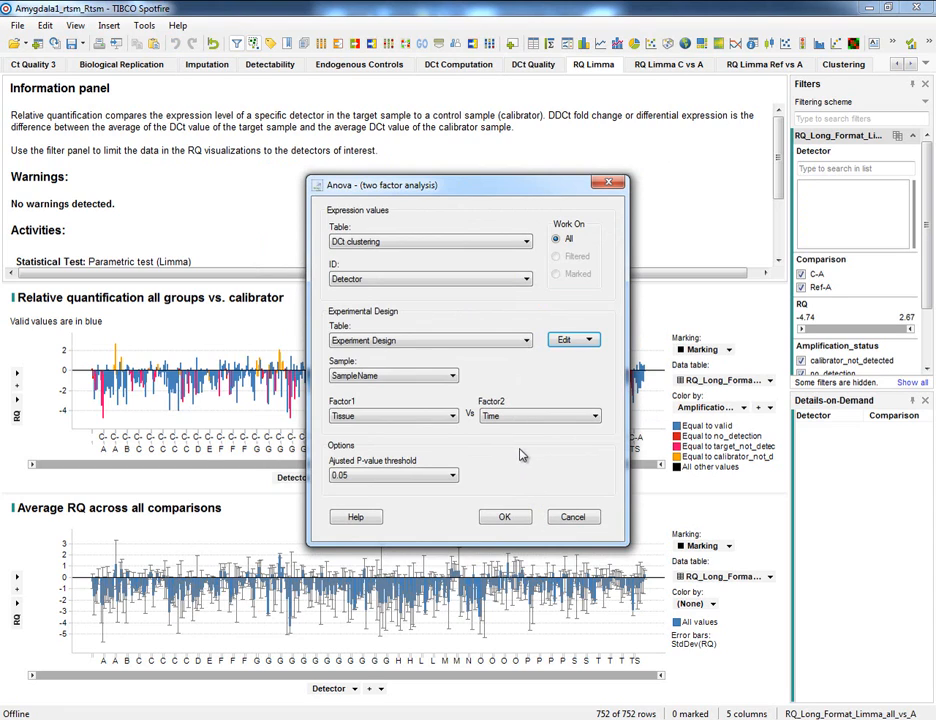
Step: Run the two-factor ANOVA of Tissue versus Time with an adjusted P-value threshold of 0.05
left_click(516, 421)
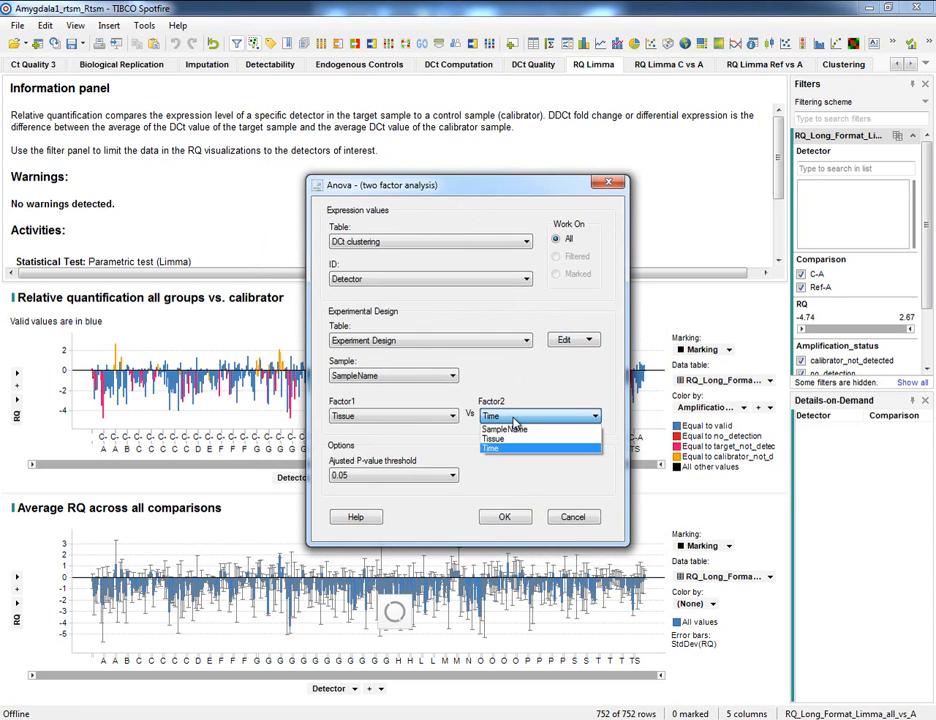
left_click(514, 421)
left_click(505, 518)
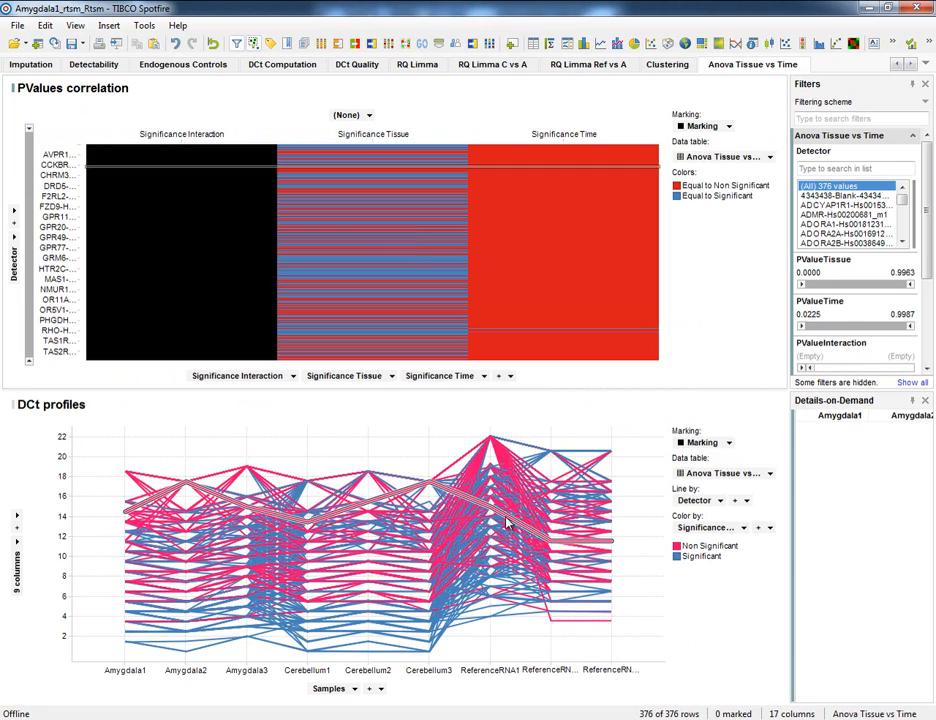
Step: Examine the factor choices in the LIMMA relative quantification settings, keep Tissue selected, and cancel without running the test
mouse_move(507, 522)
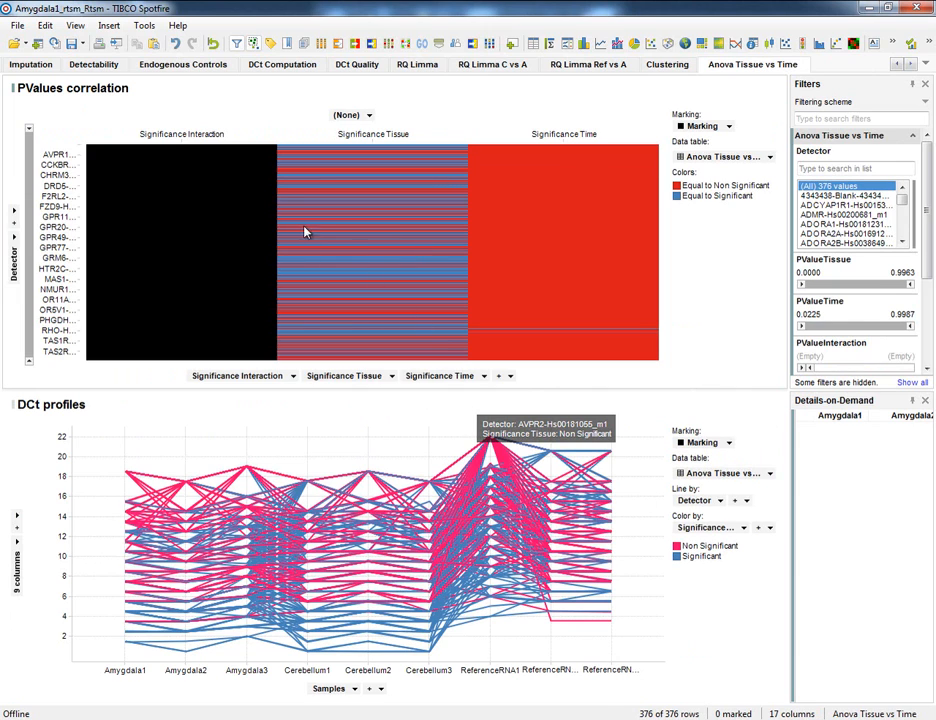
left_click(144, 25)
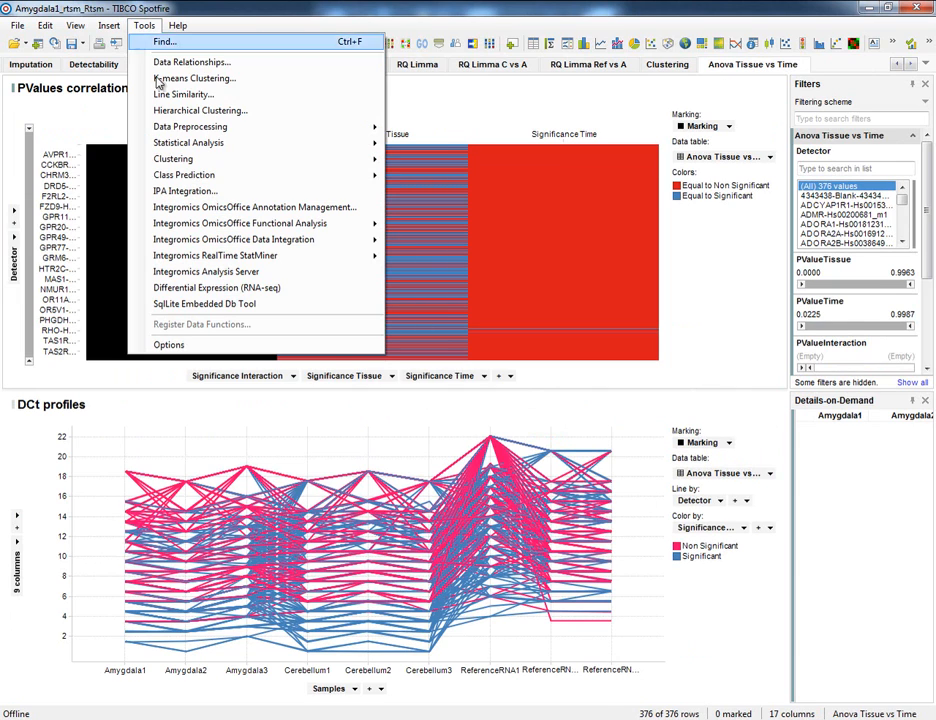
mouse_move(364, 258)
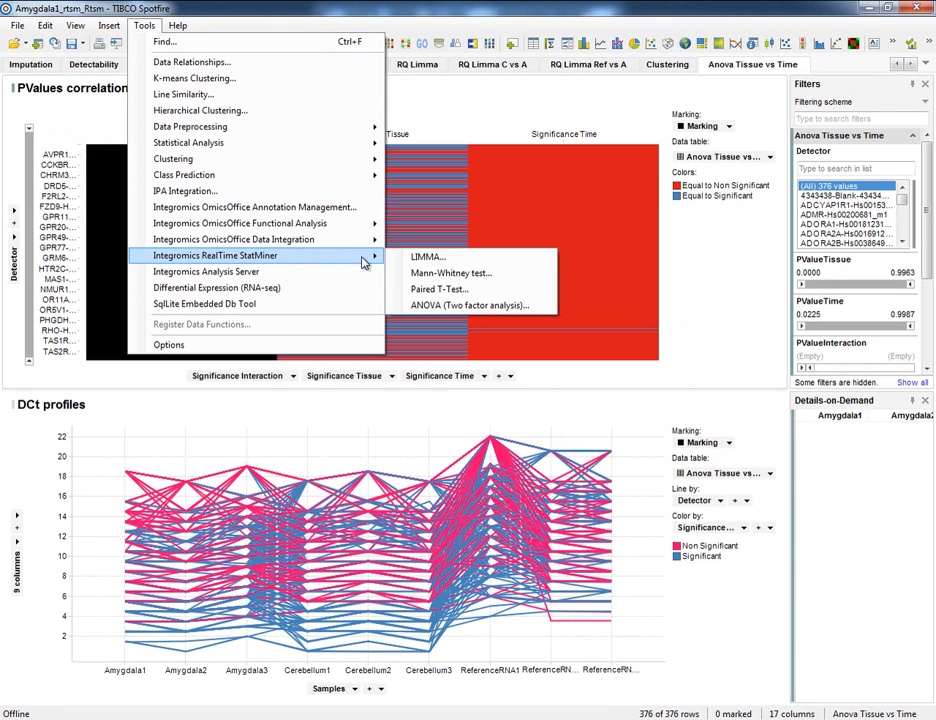
left_click(442, 261)
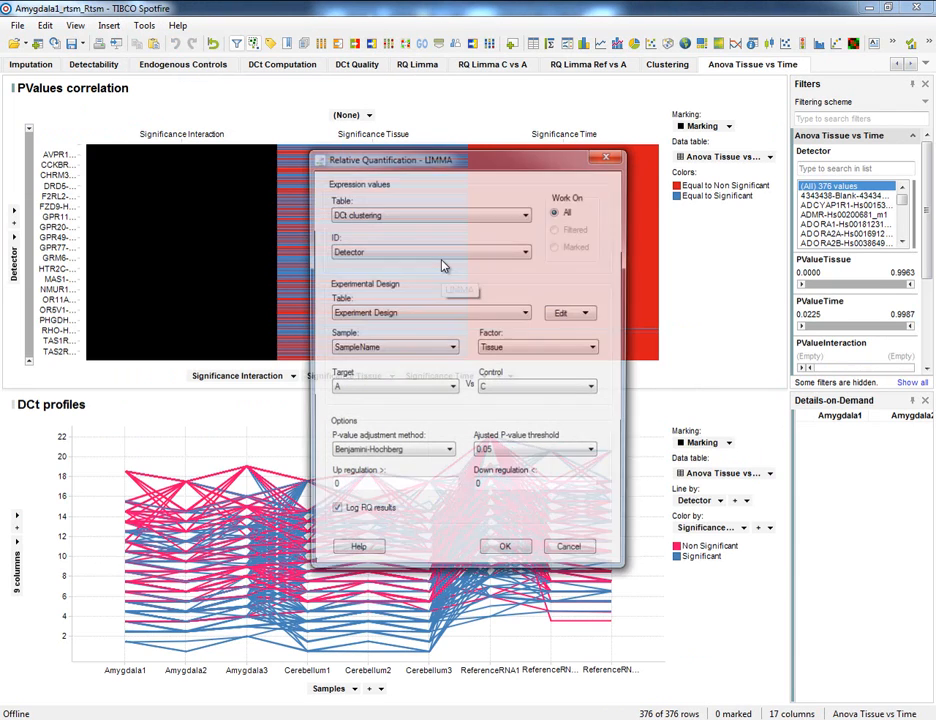
left_click(495, 348)
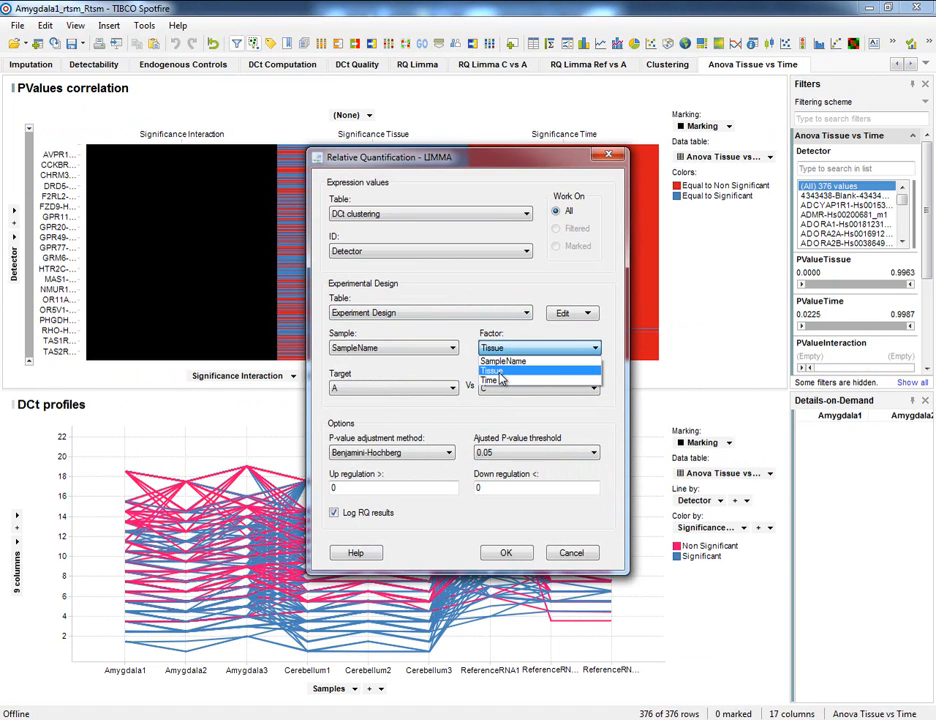
left_click(499, 372)
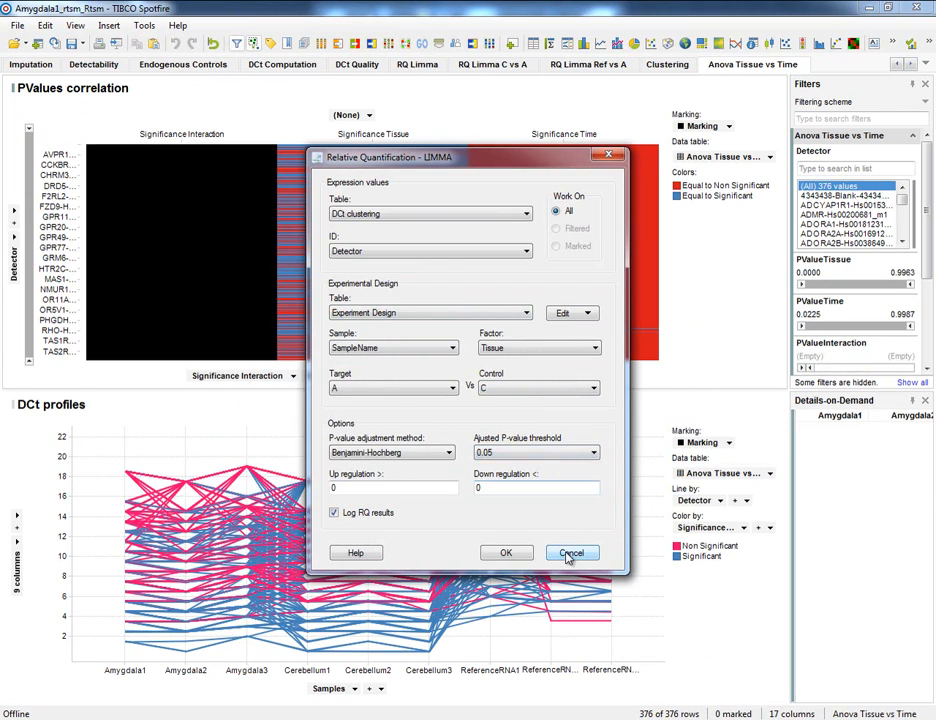
left_click(567, 555)
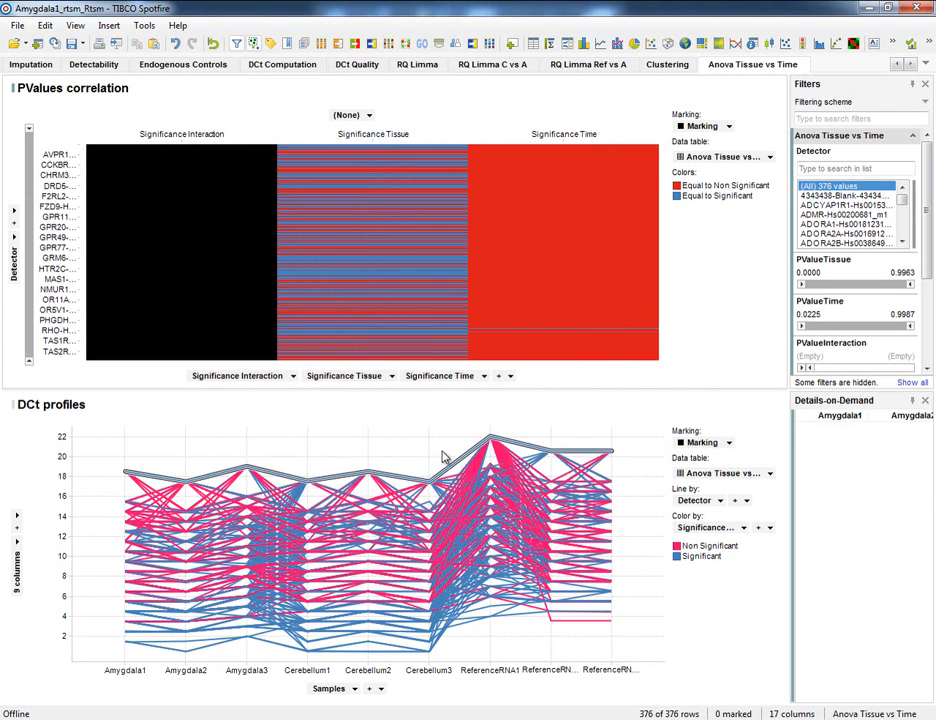